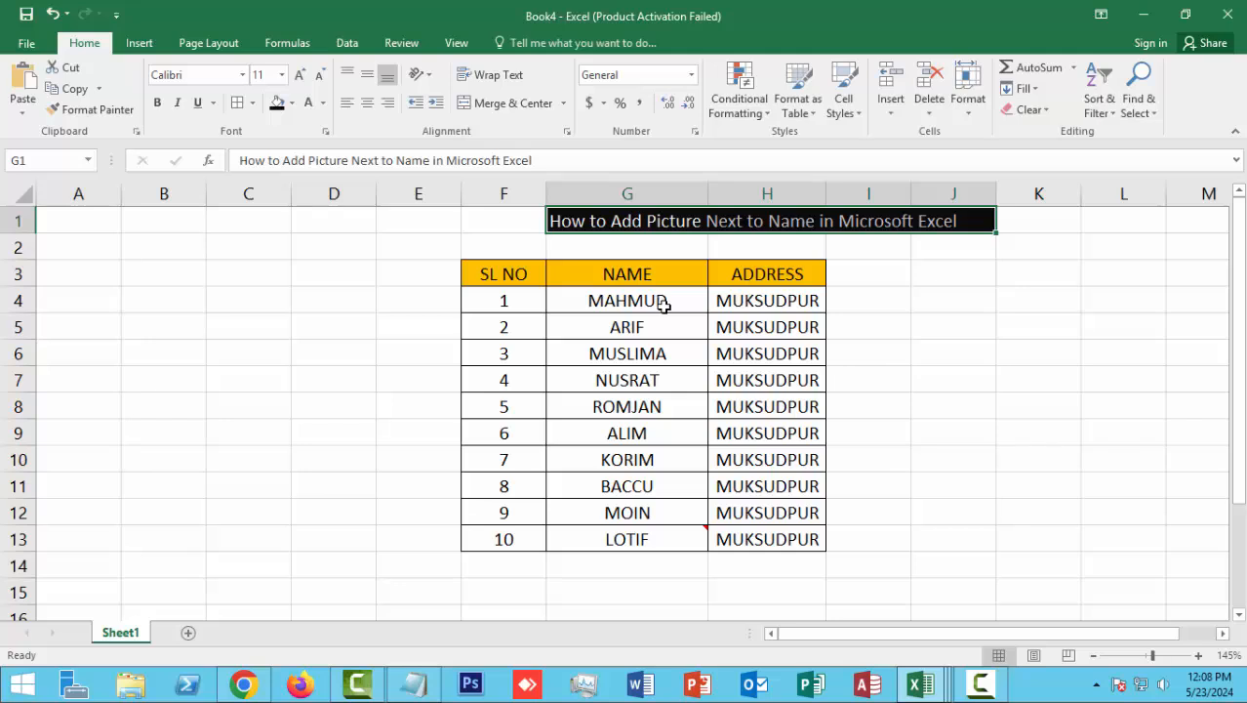
Step: Insert a comment on cell G4 and shrink its box to roughly the width of the ADDRESS column
left_click(662, 305)
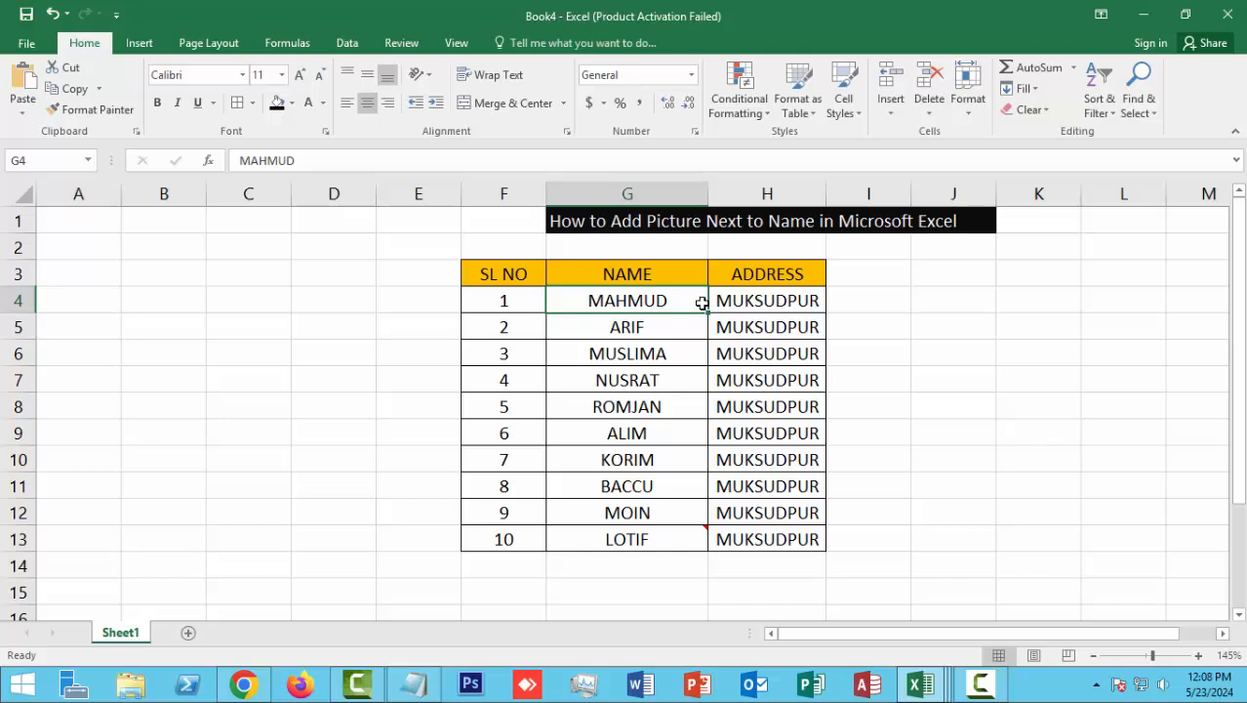
right_click(687, 297)
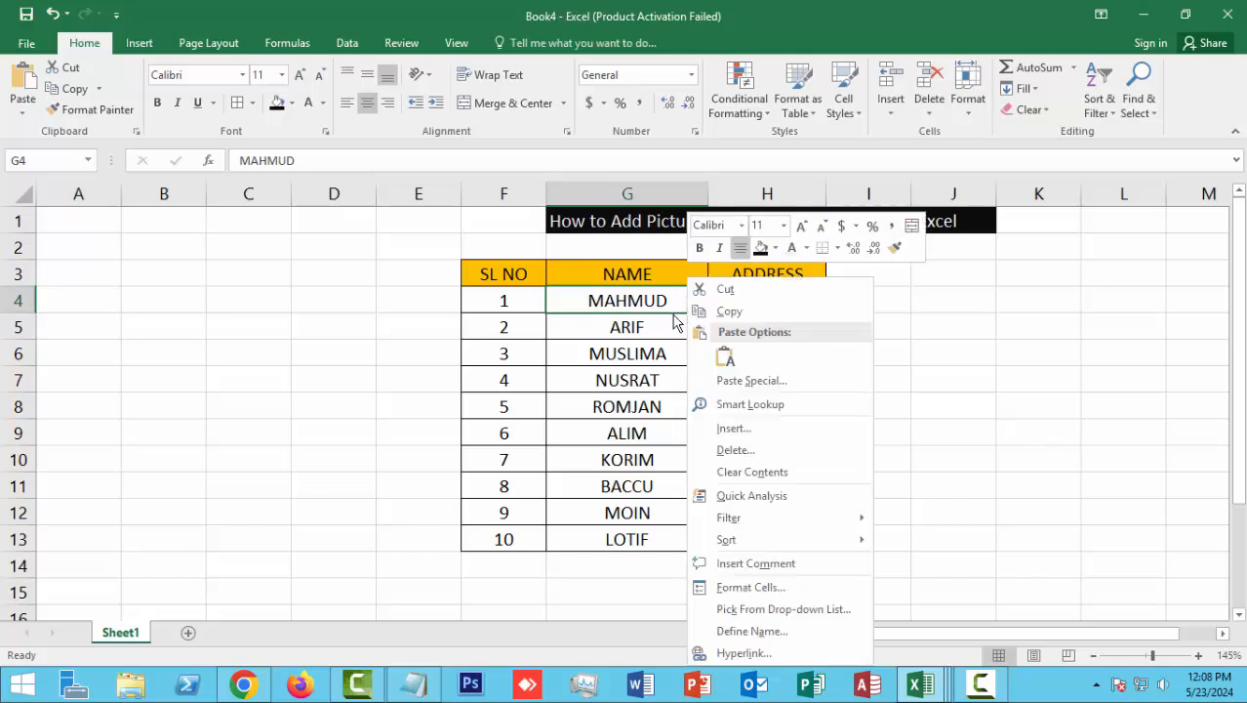
mouse_move(729, 550)
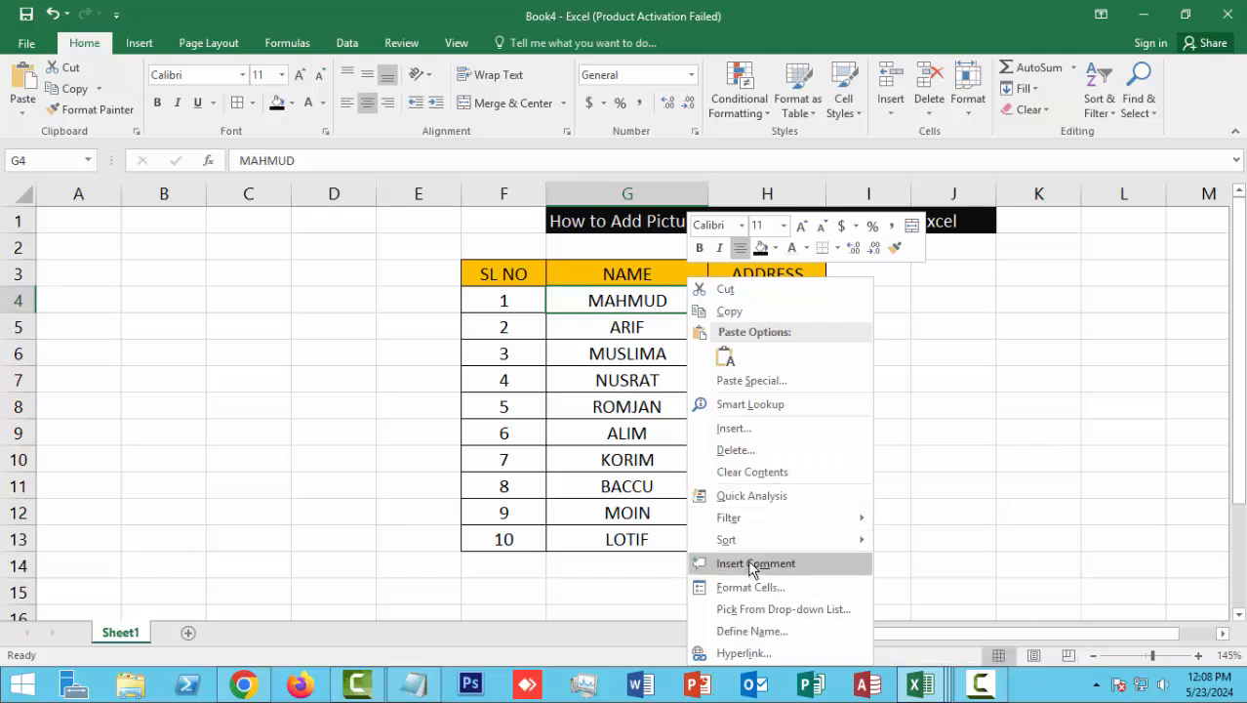
left_click(753, 566)
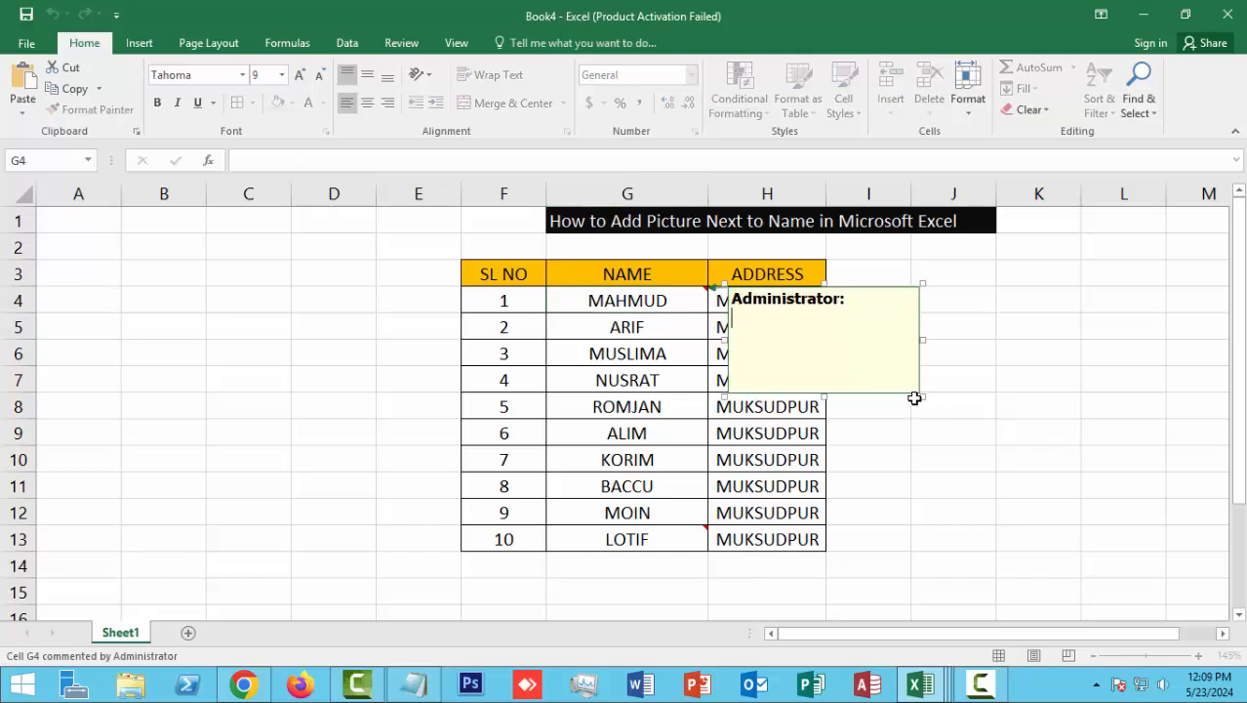
left_click_drag(921, 395, 838, 375)
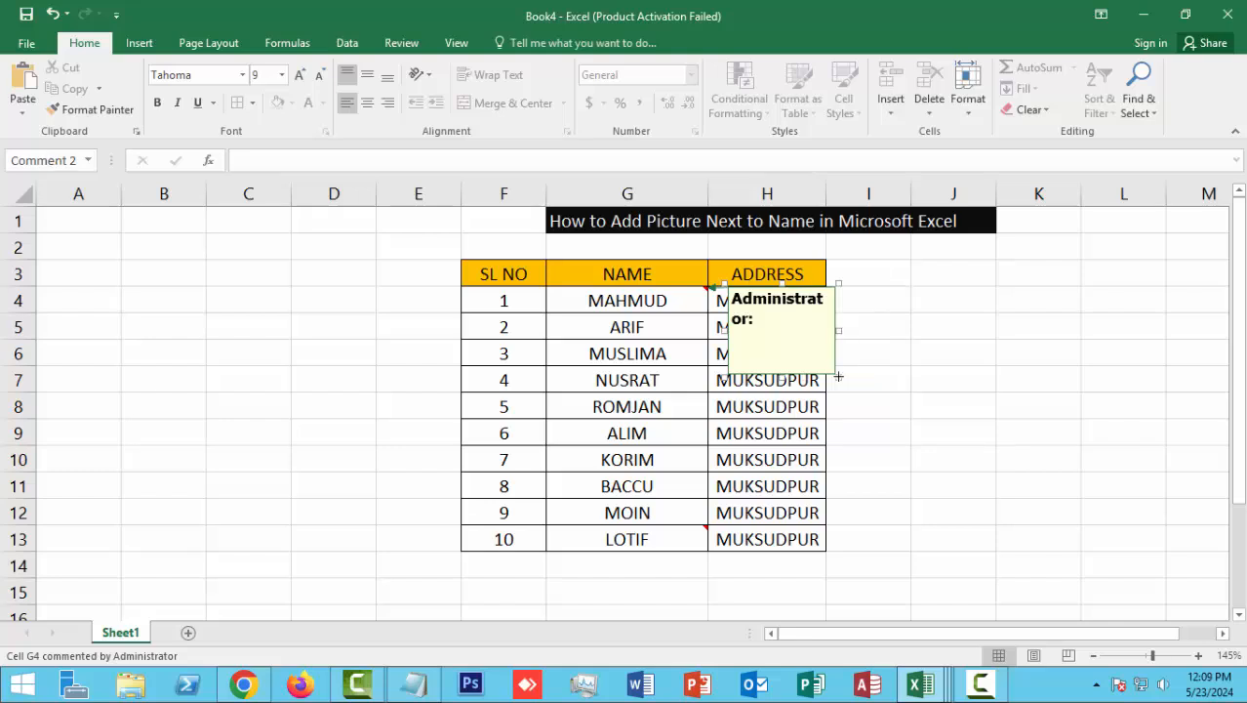
Step: Delete the default author text from the comment on cell G4
left_click(760, 328)
left_click(778, 324)
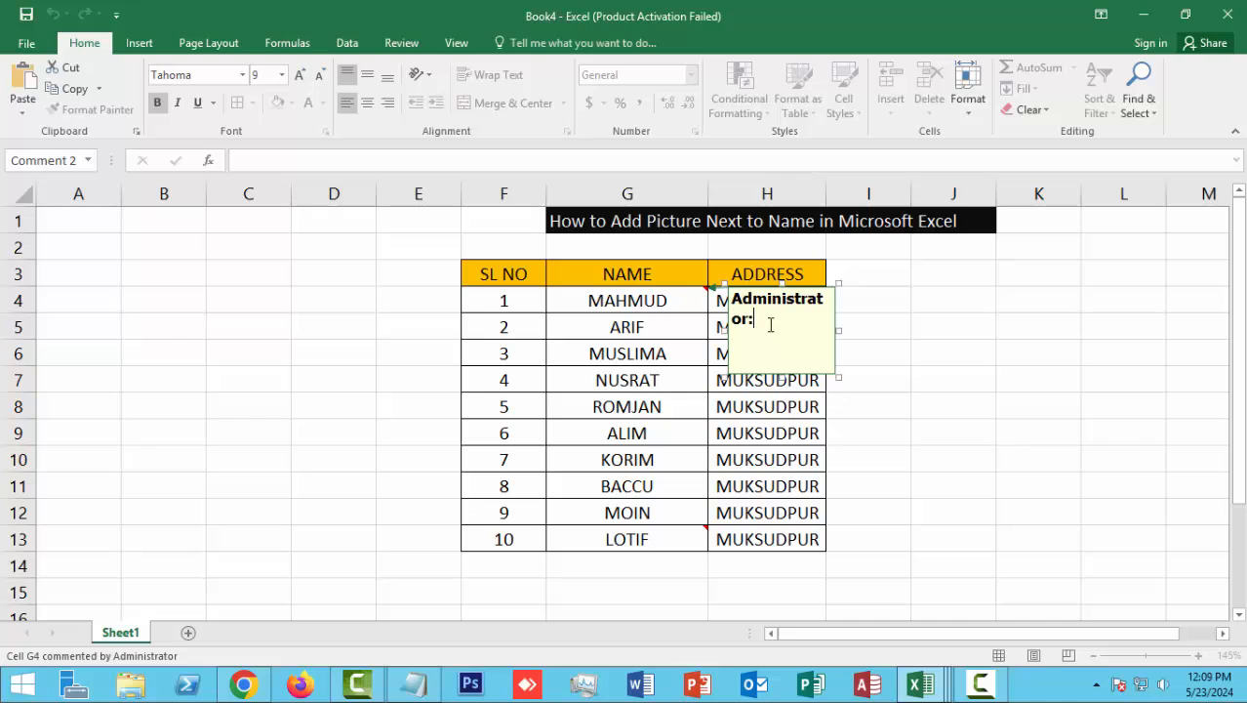
left_click_drag(771, 325, 730, 296)
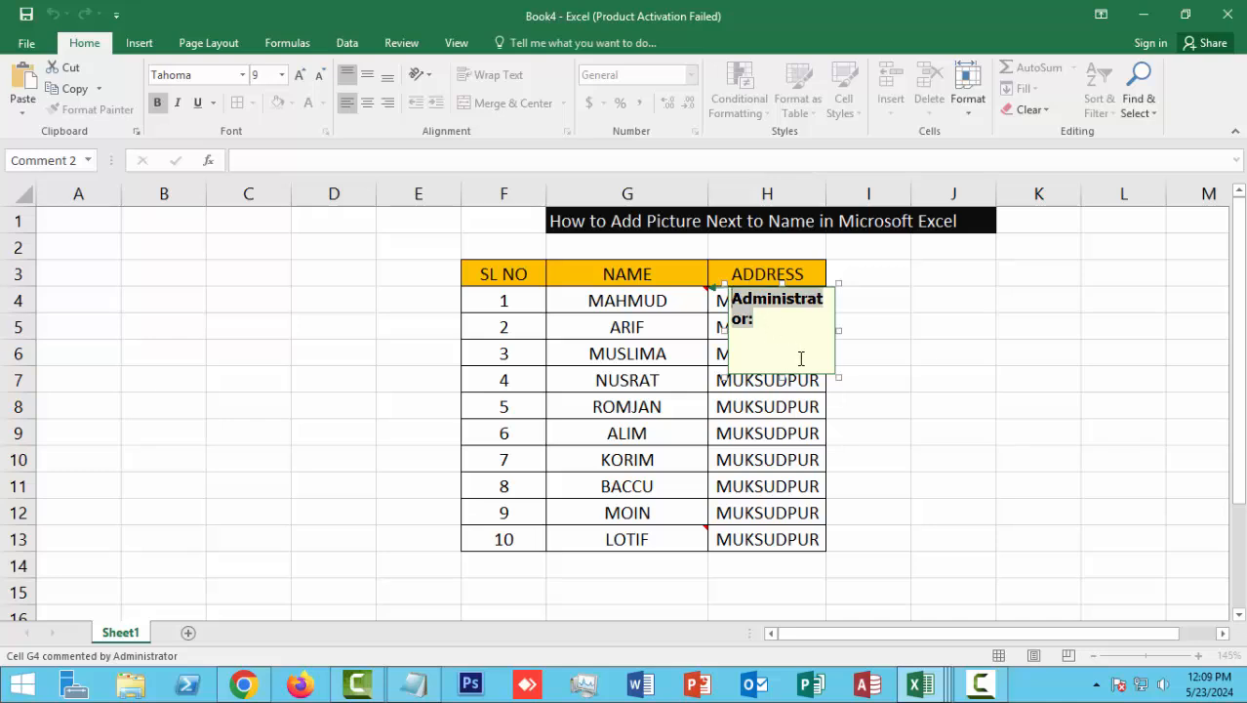
key("Delete")
Step: Open the picture fill effects for the fill color of the G4 comment box
left_click(781, 285)
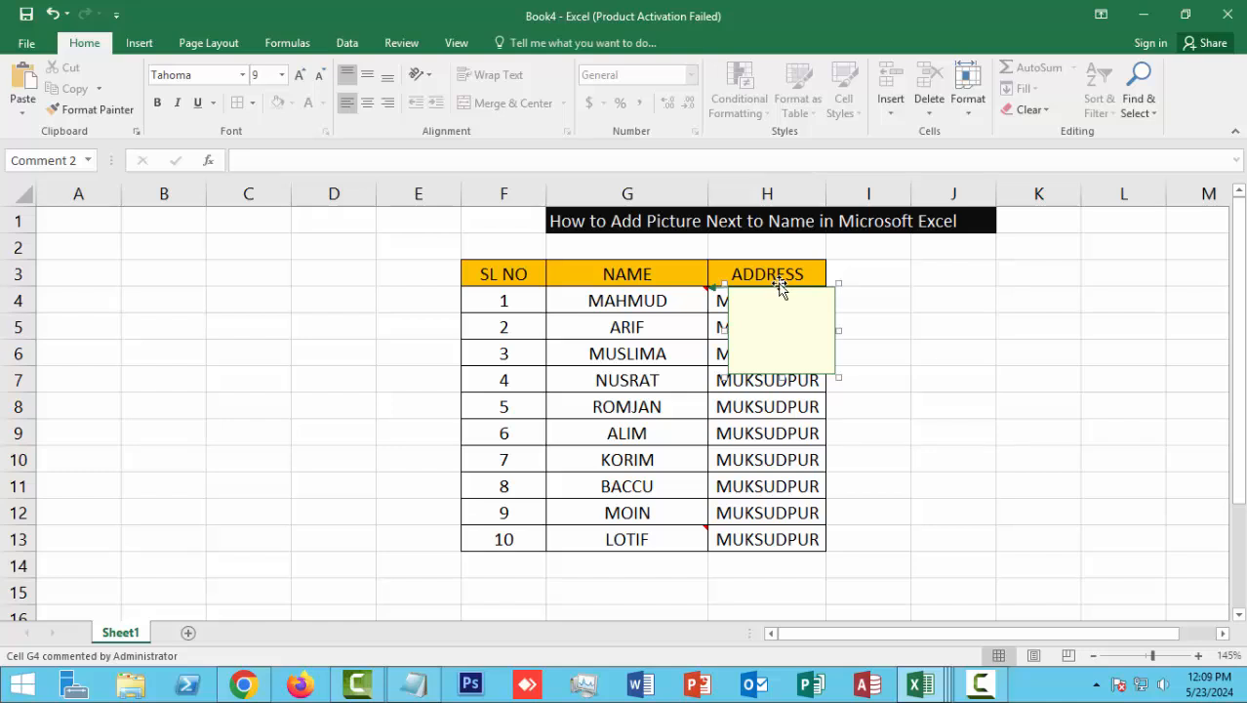
right_click(777, 283)
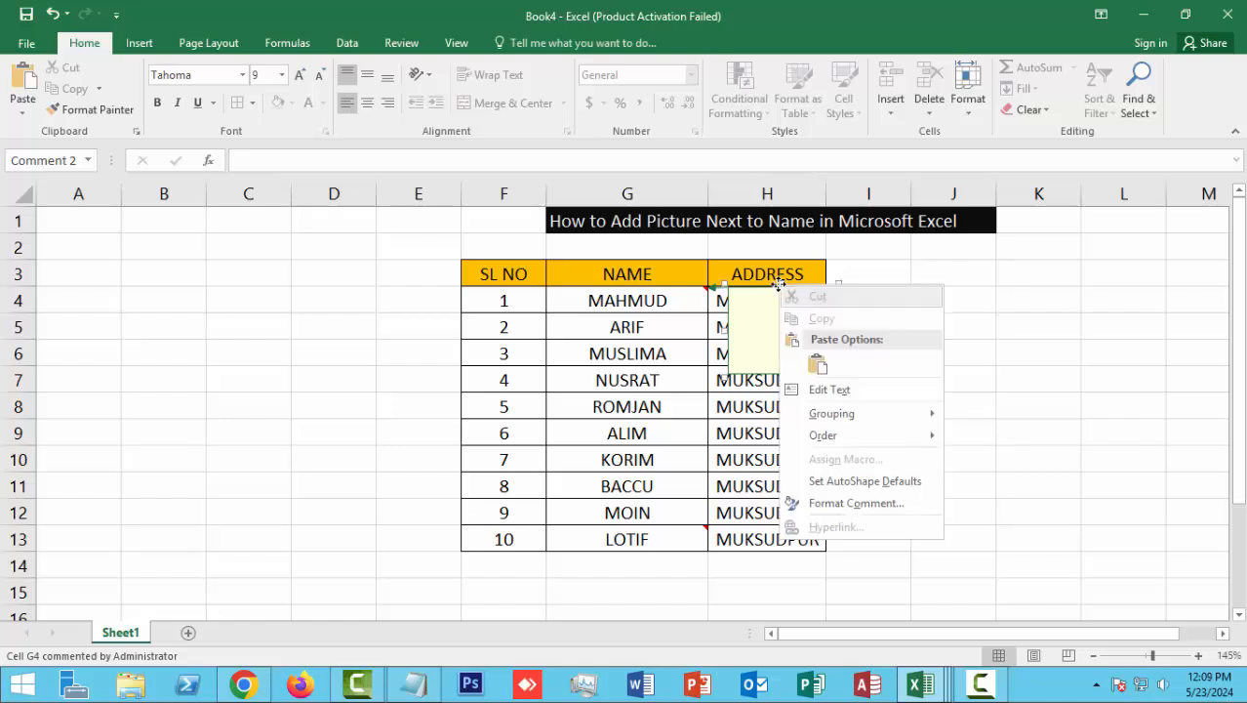
left_click(835, 502)
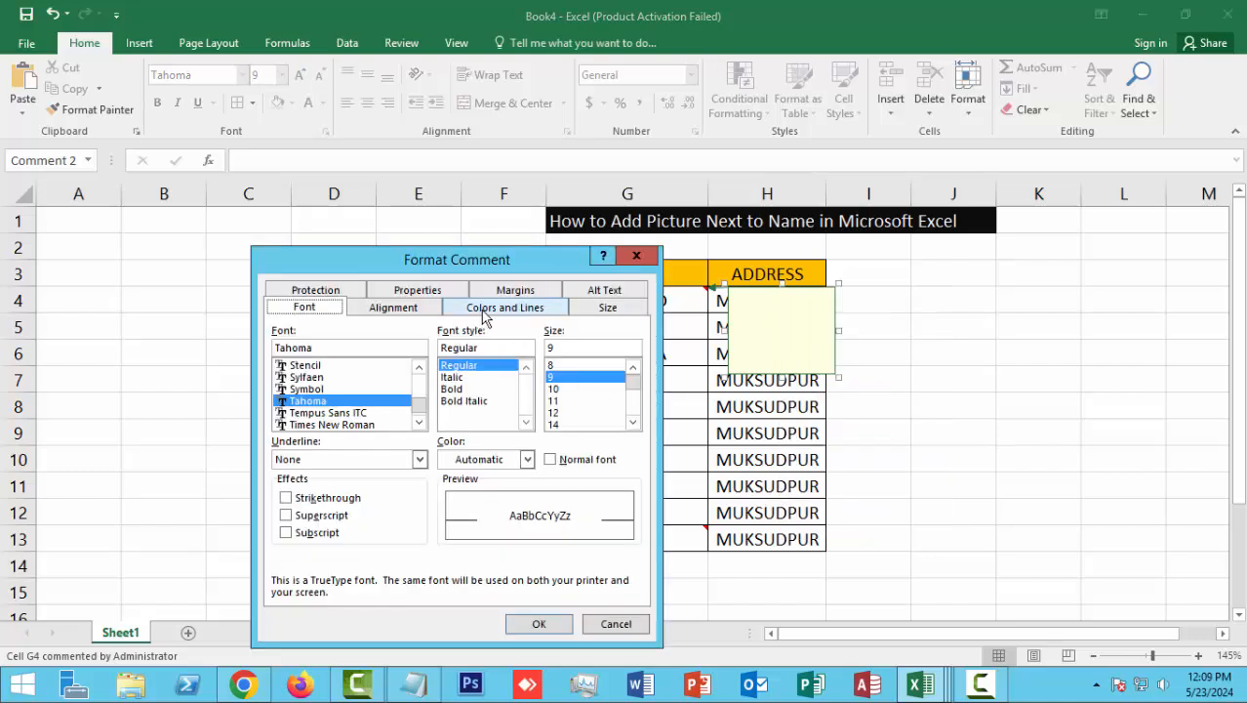
left_click(527, 314)
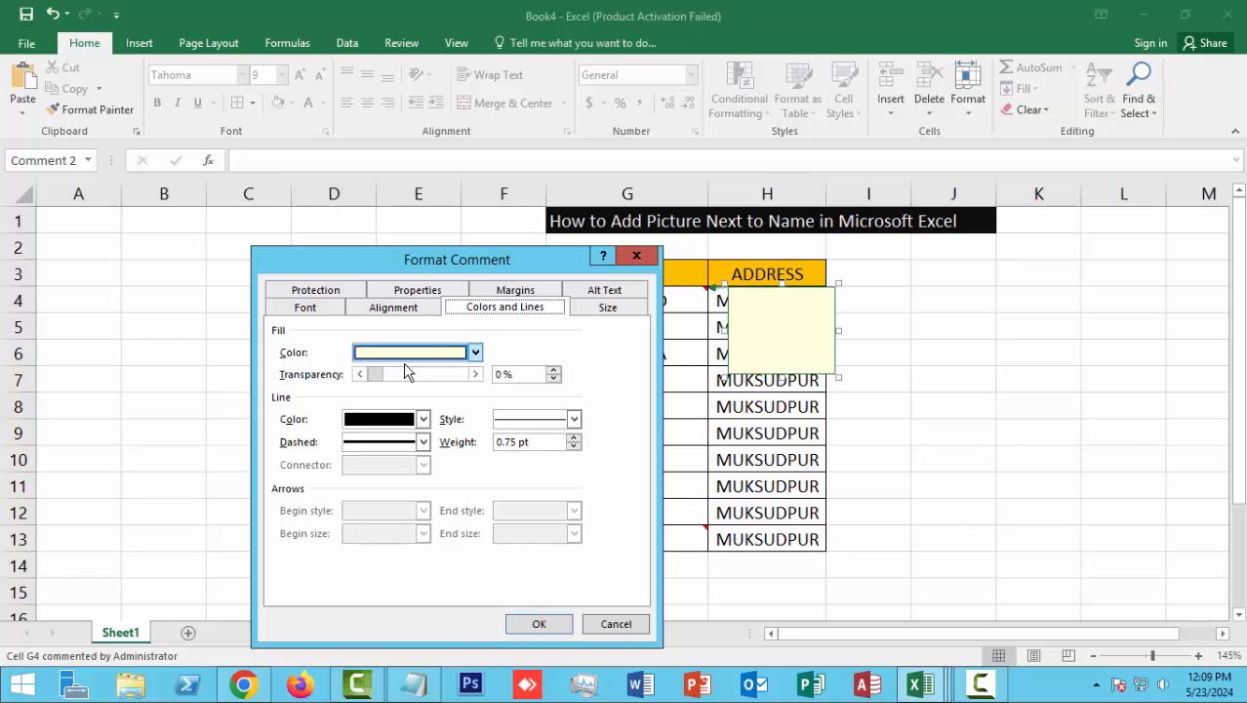
left_click(476, 352)
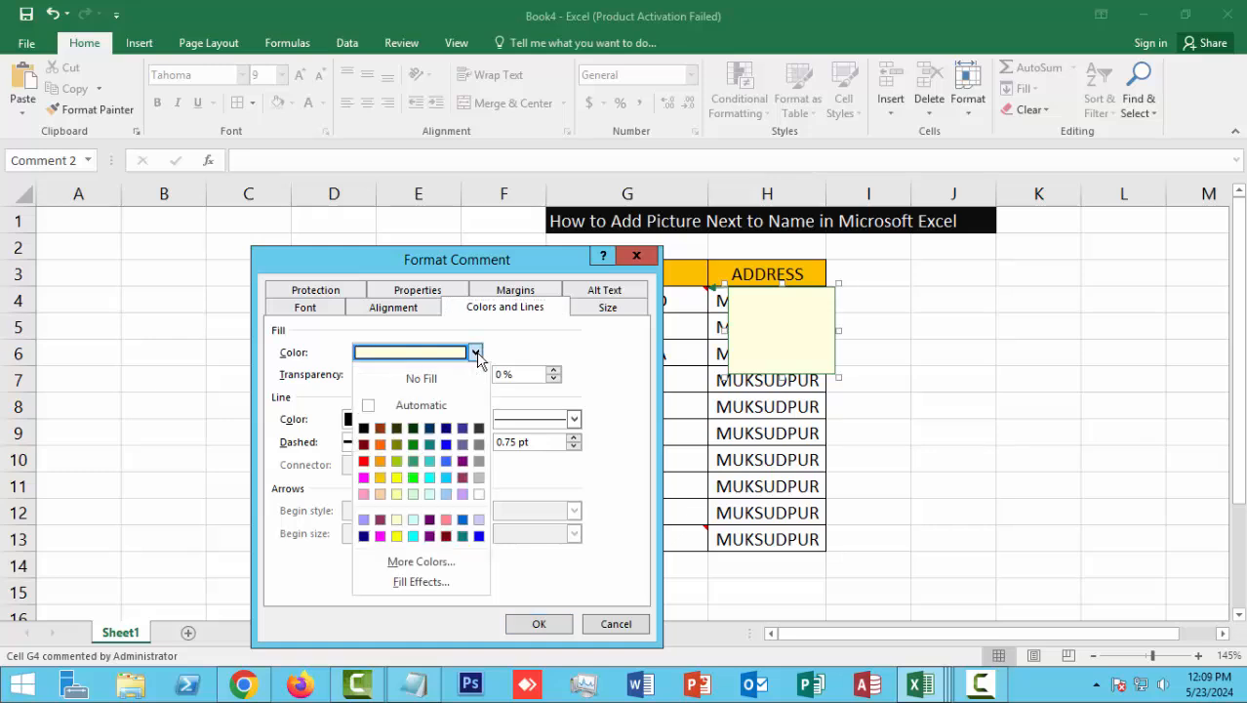
left_click(425, 583)
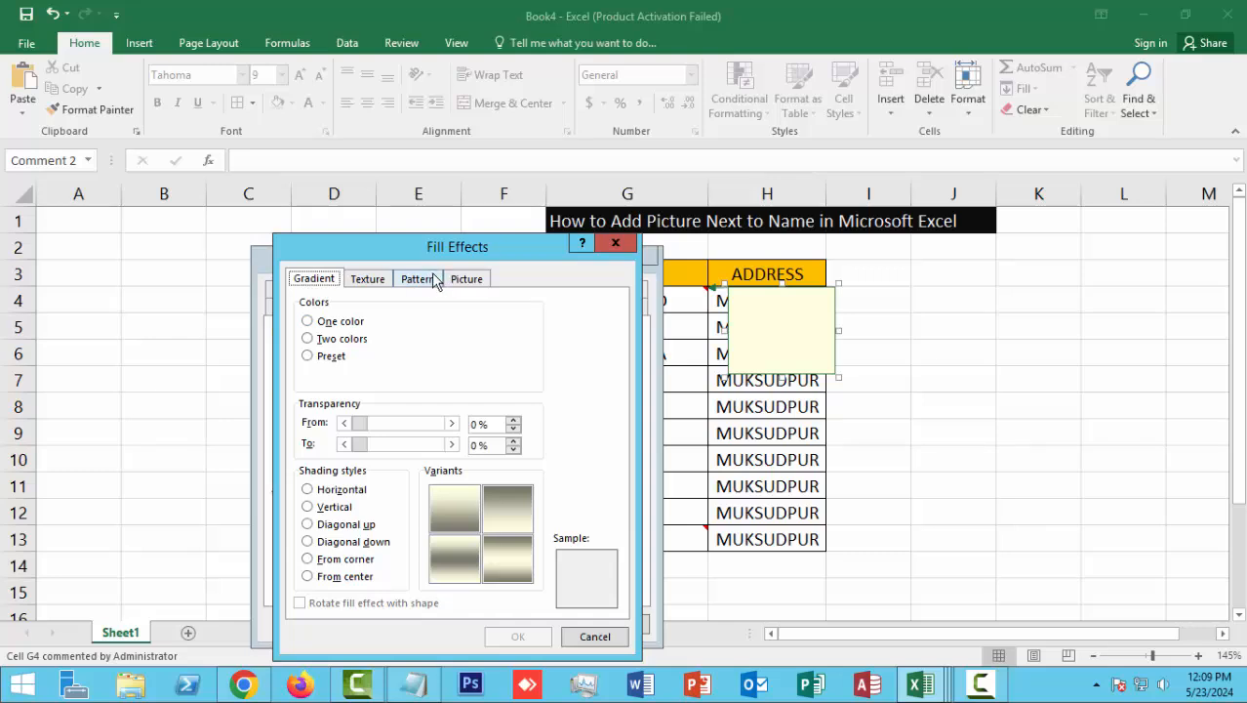
left_click(474, 281)
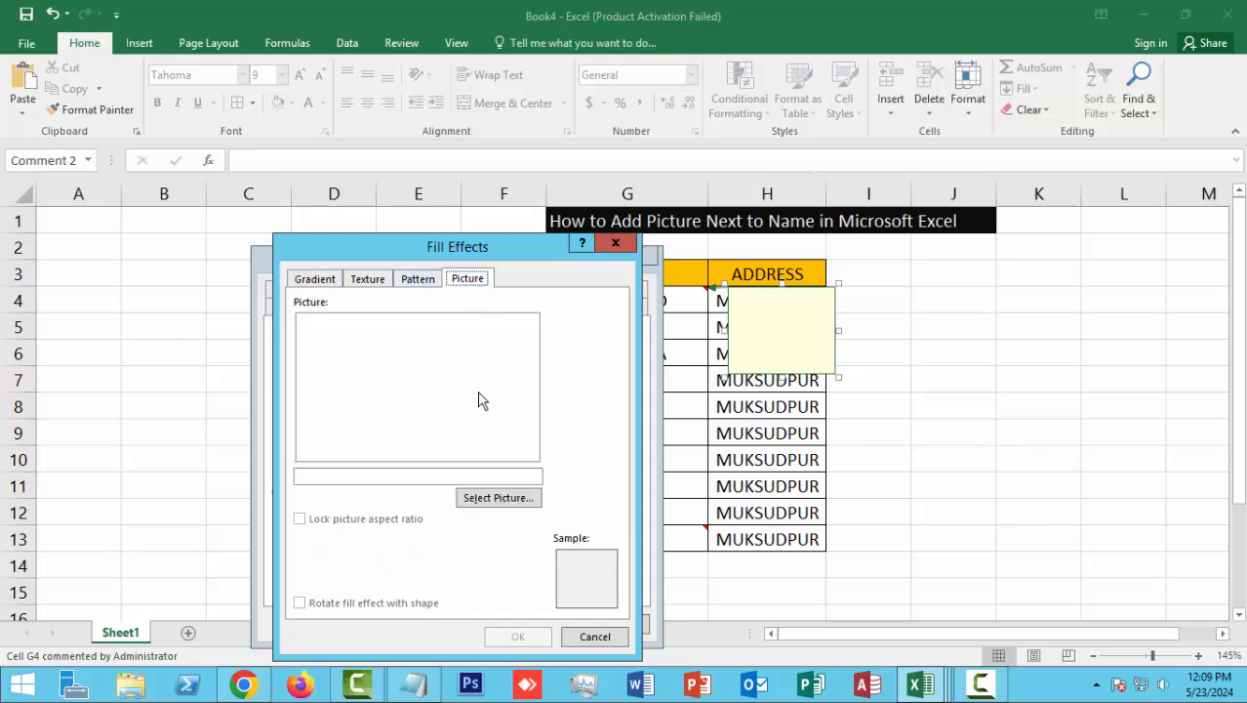
Step: Fill the G4 comment with the picture arrraf from the local PIC folder, working offline, and apply the formatting
left_click(503, 498)
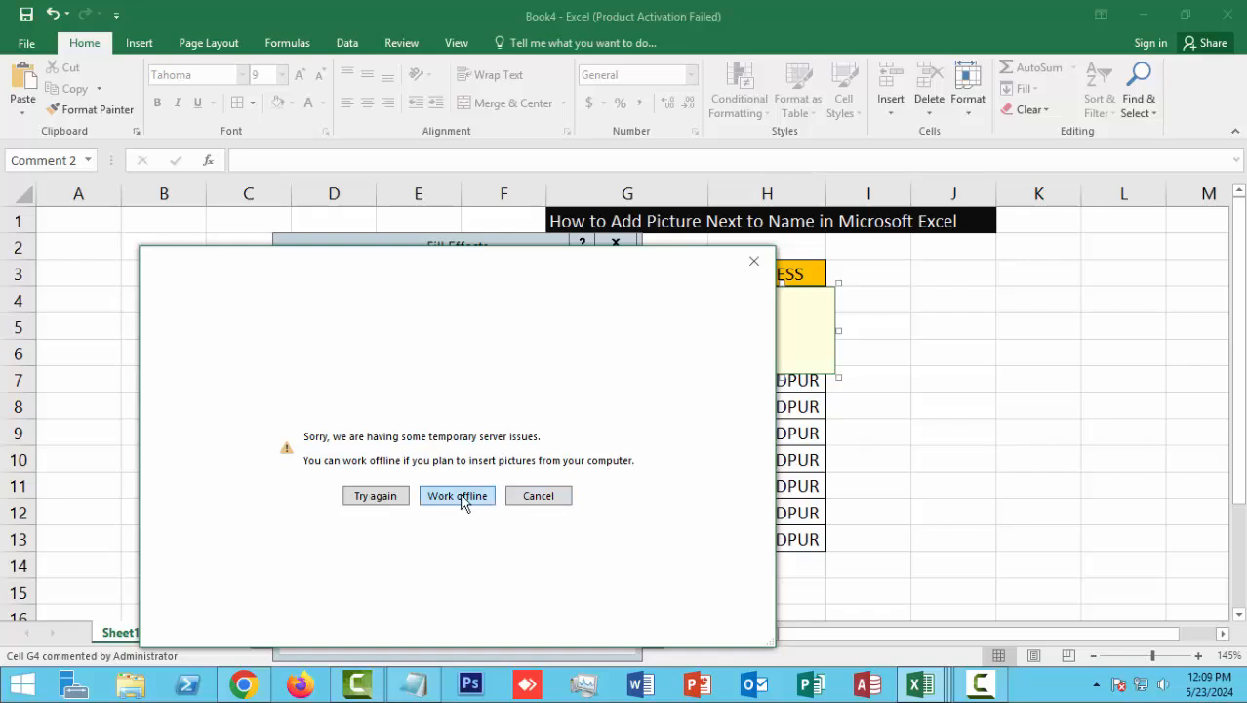
left_click(460, 496)
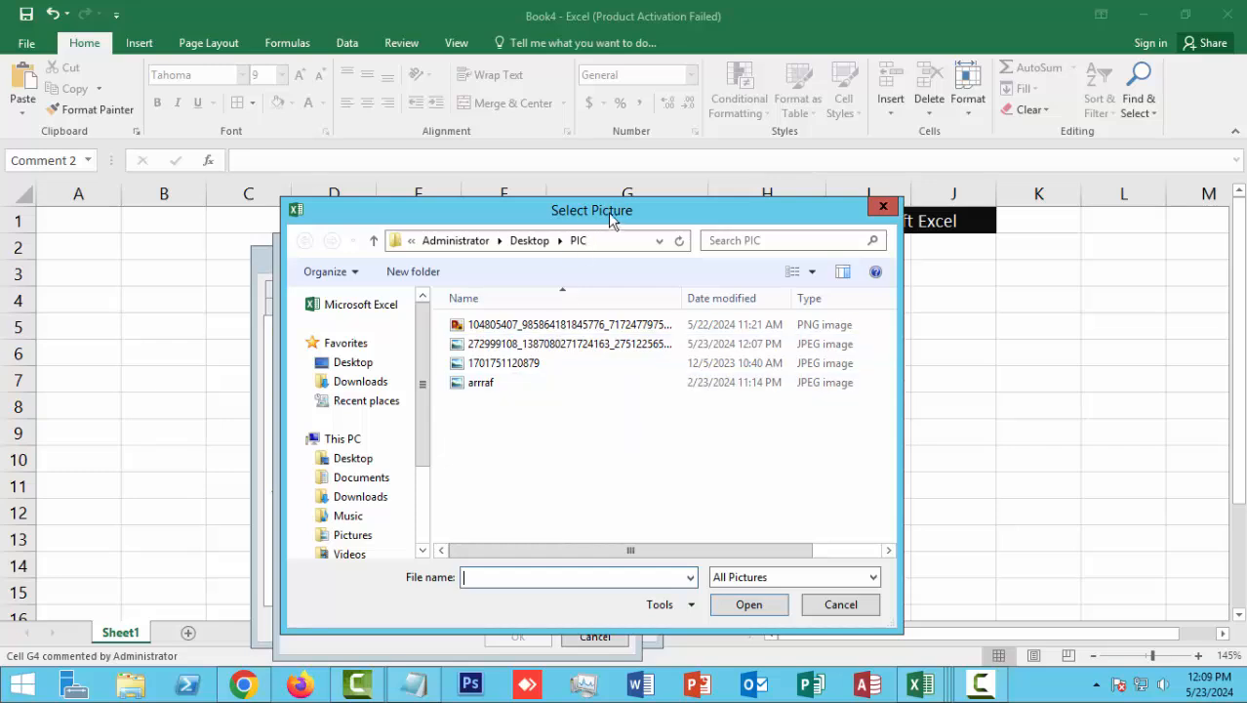
mouse_move(615, 211)
left_mouse_down()
mouse_move(807, 209)
mouse_move(618, 233)
left_mouse_up()
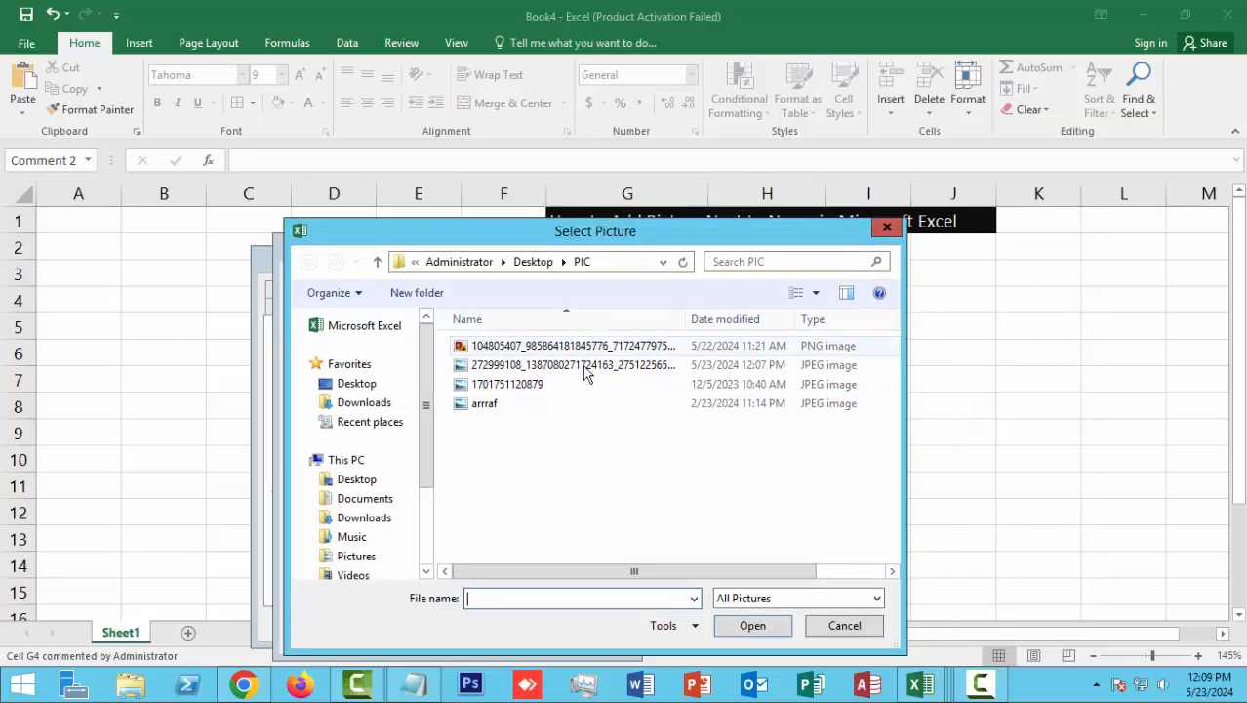
left_click(505, 402)
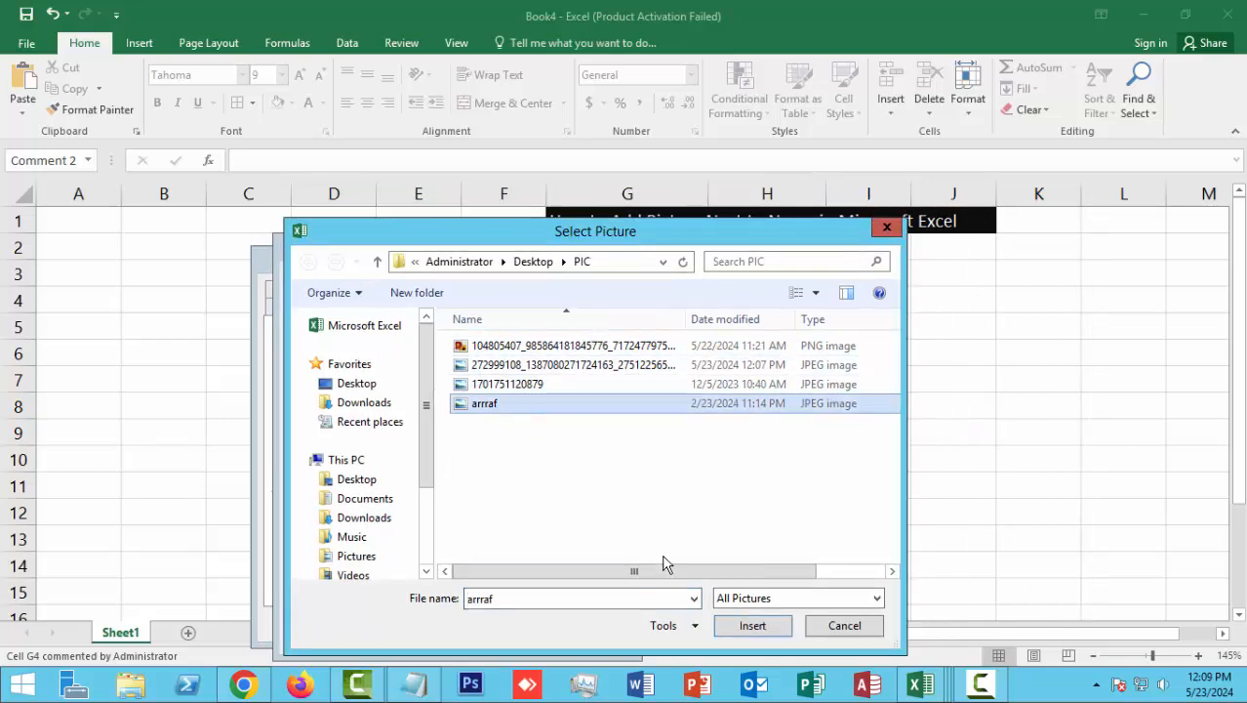
left_click(752, 626)
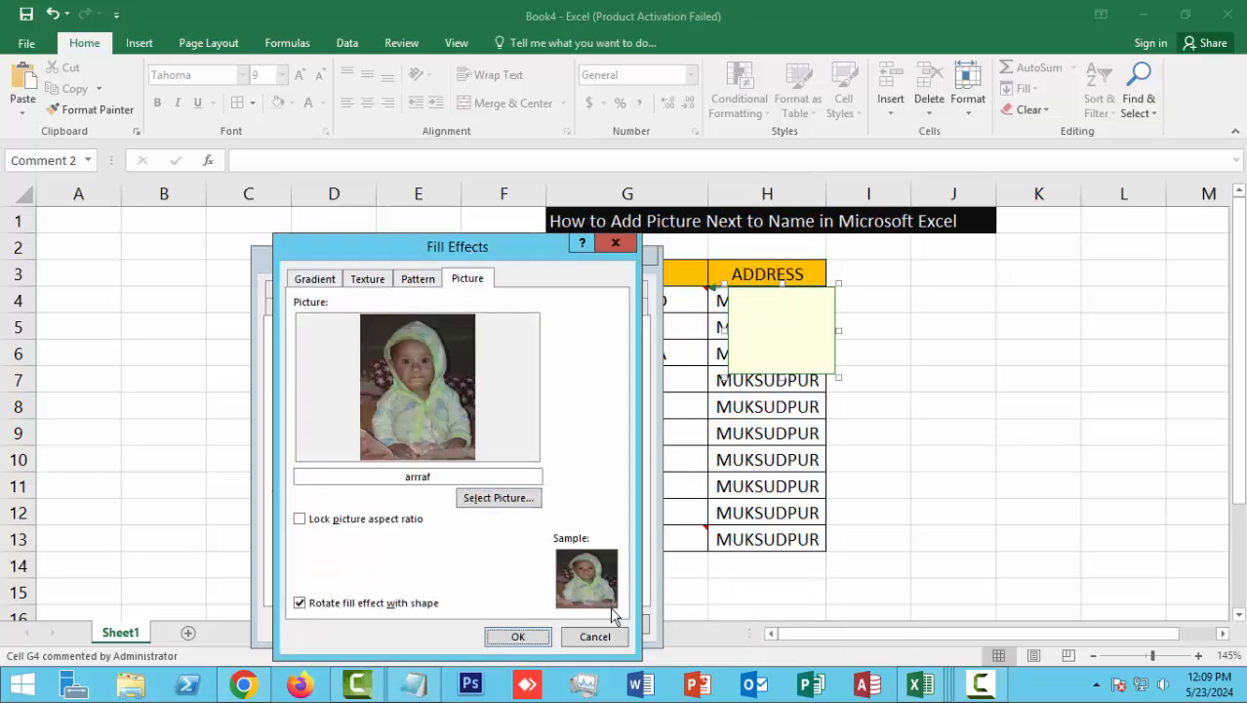
left_click(518, 636)
left_click(541, 625)
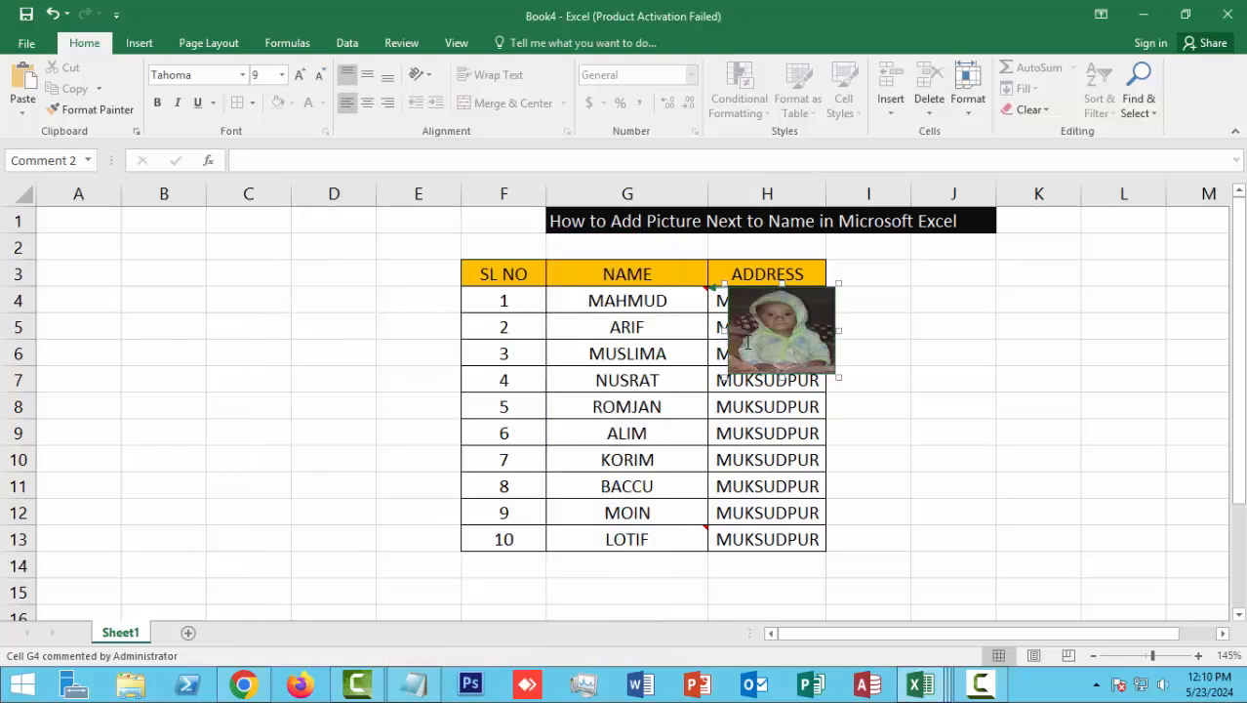
Step: Insert a comment on cell G5 and shift its box against the edge of the NAME column
left_click(650, 327)
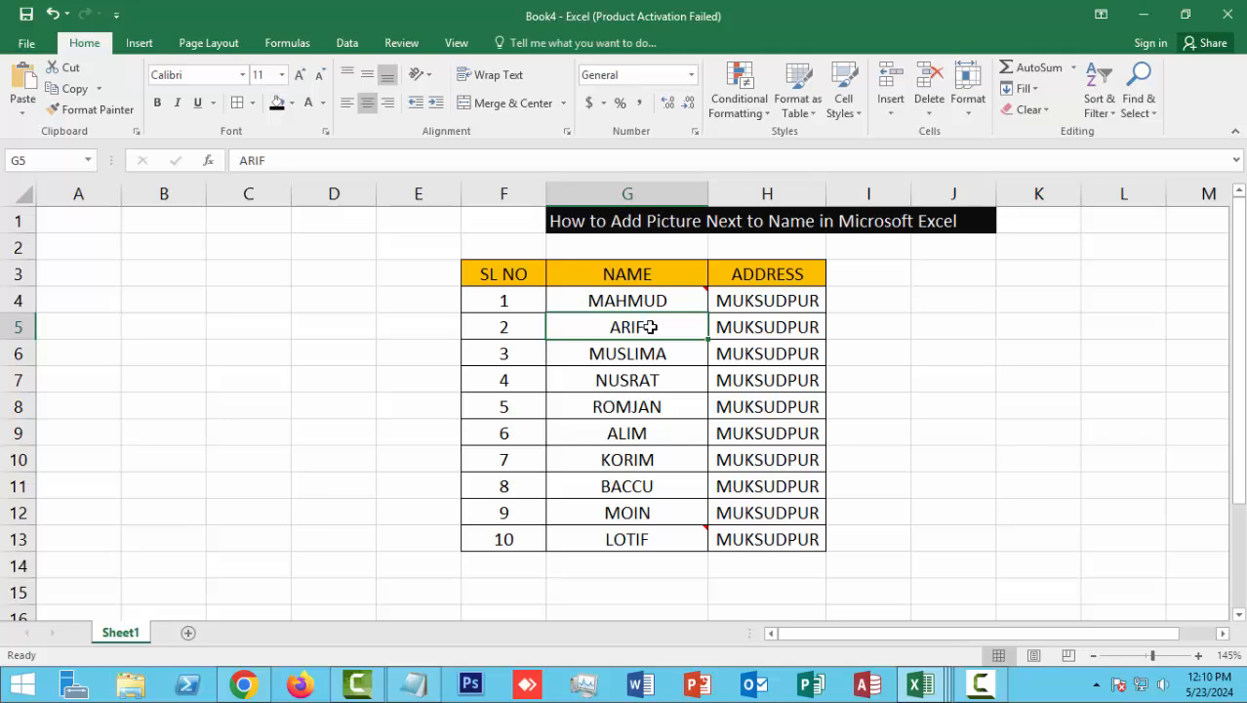
right_click(650, 326)
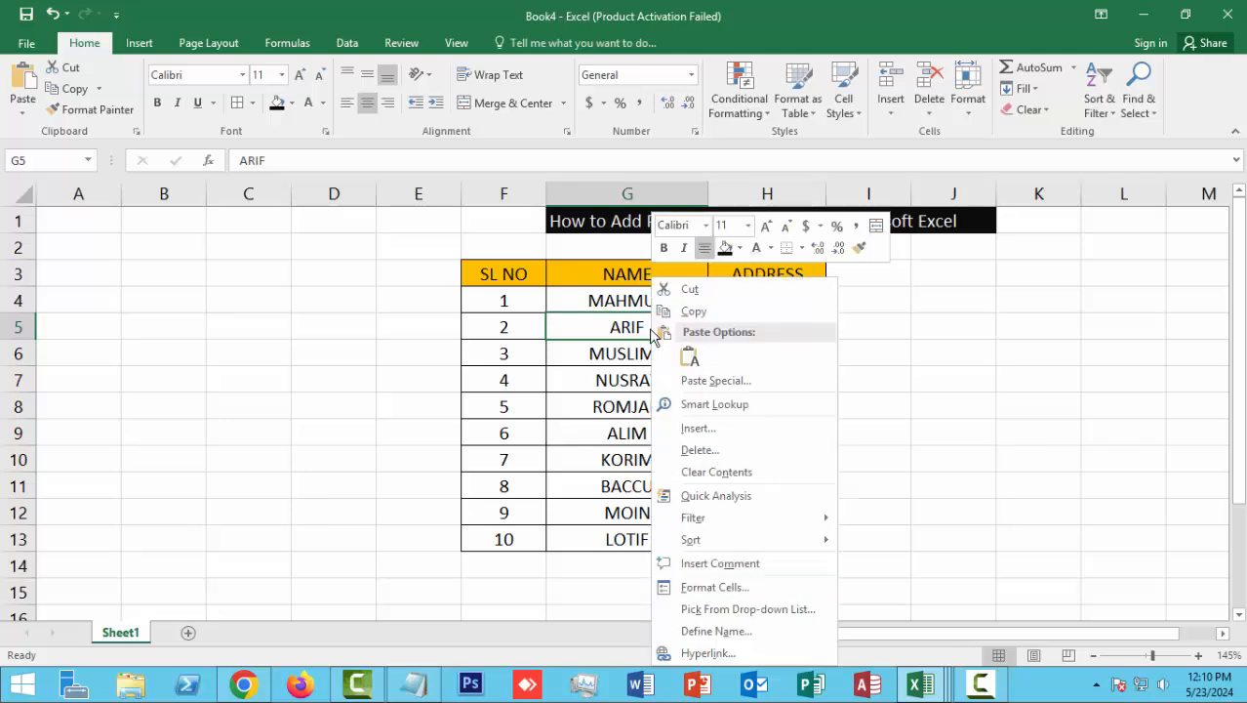
left_click(730, 565)
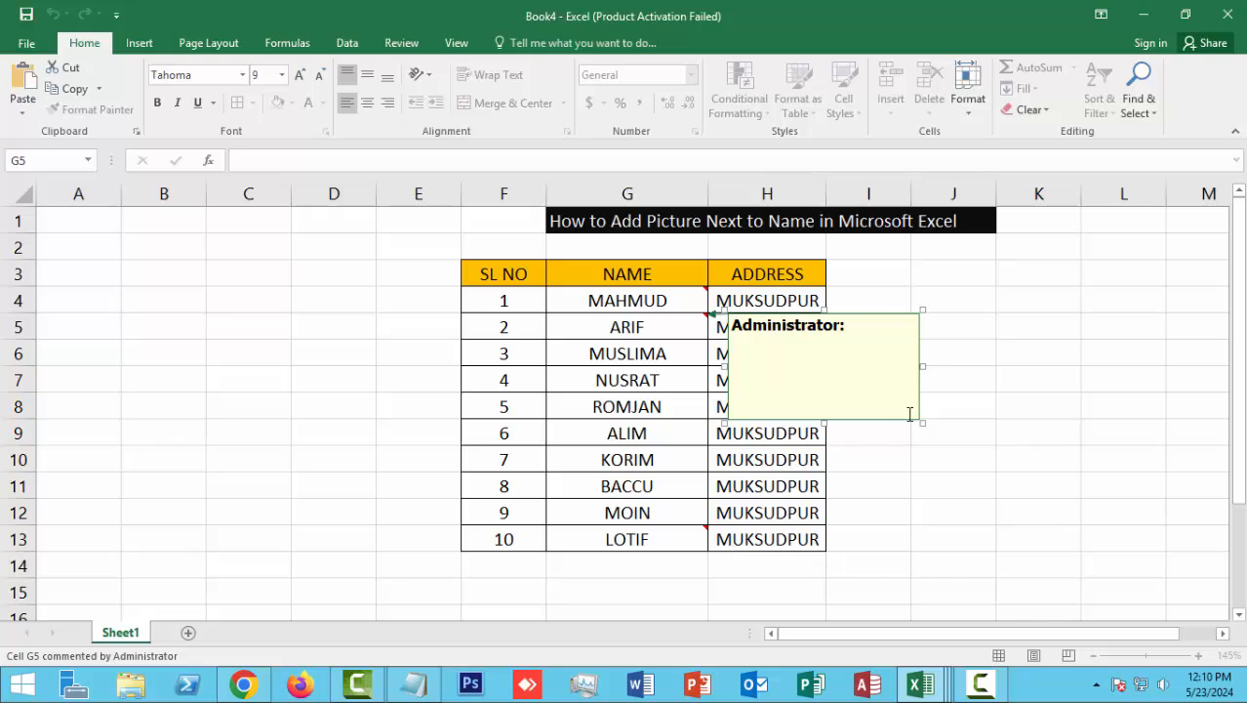
mouse_move(919, 421)
left_mouse_down()
mouse_move(871, 420)
mouse_move(903, 418)
left_mouse_up()
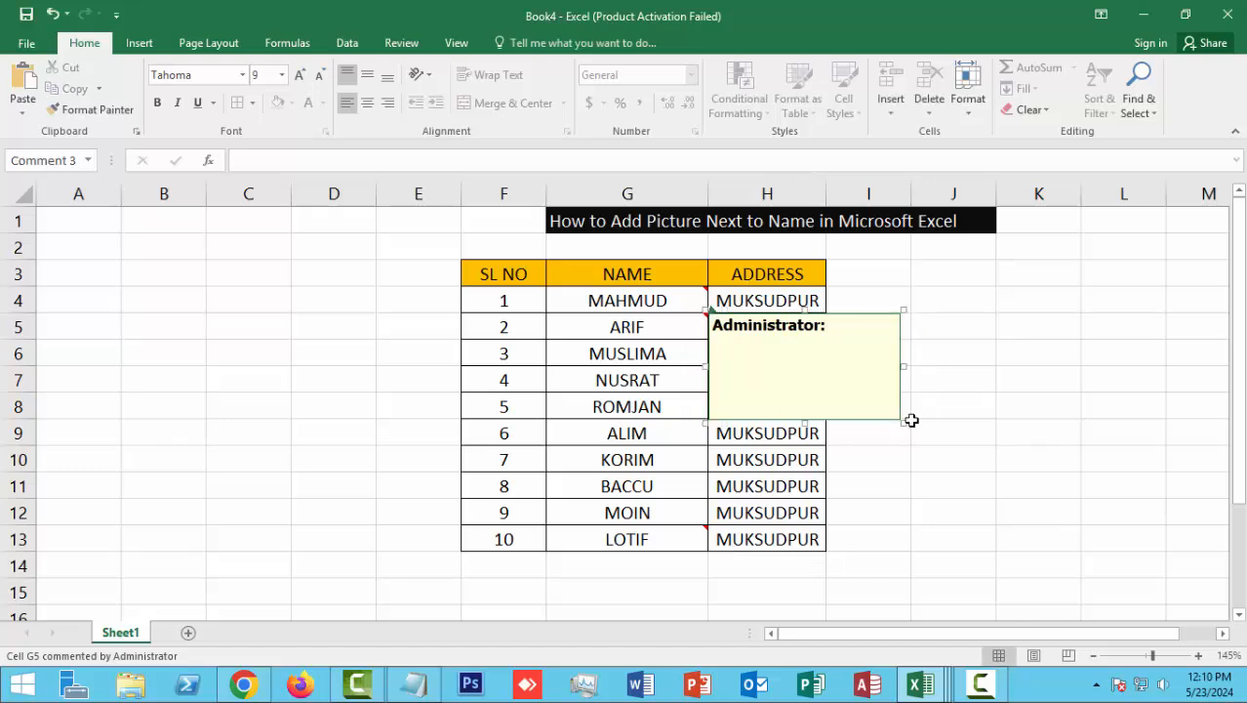
Step: Delete the default author text from the comment on cell G5
left_click(837, 337)
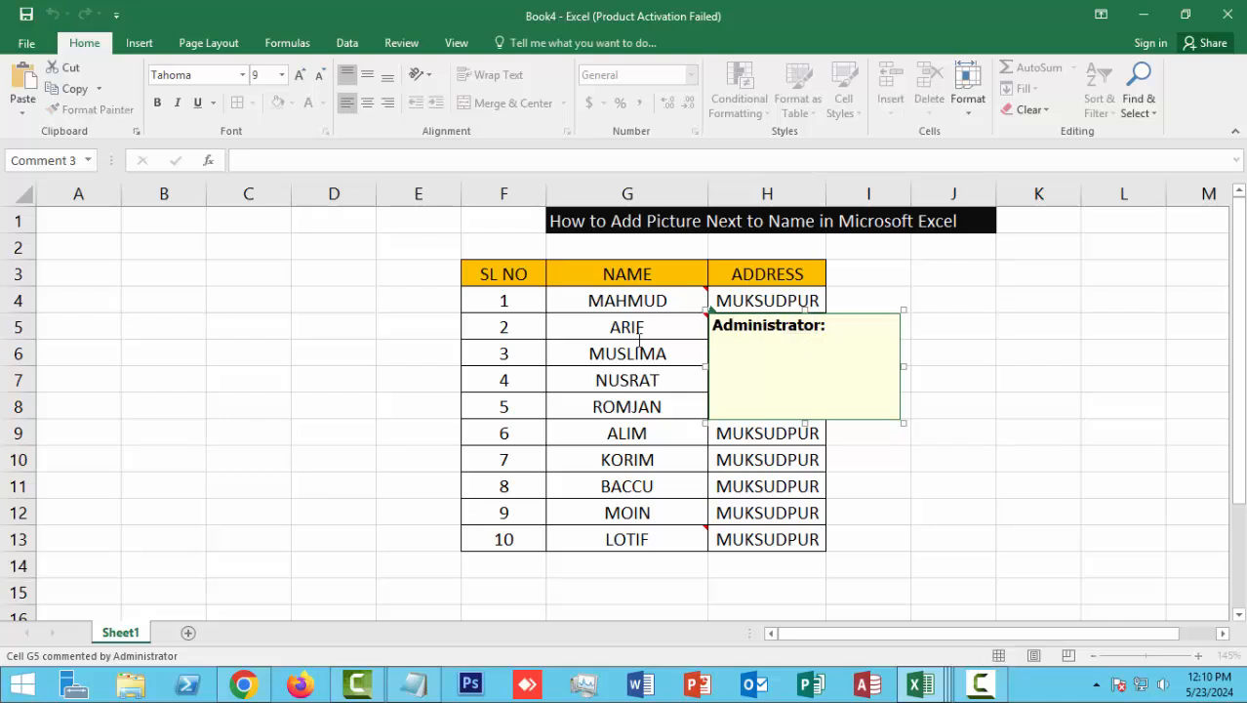
key("ctrl+a")
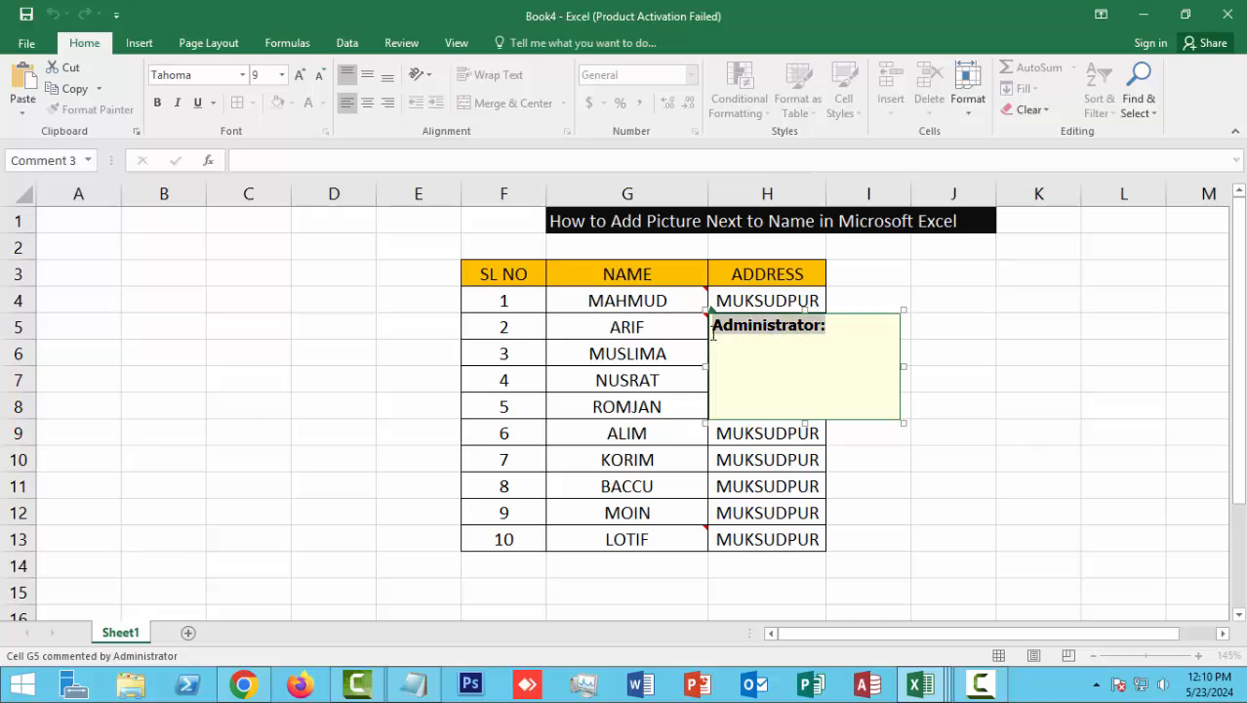
key("Delete")
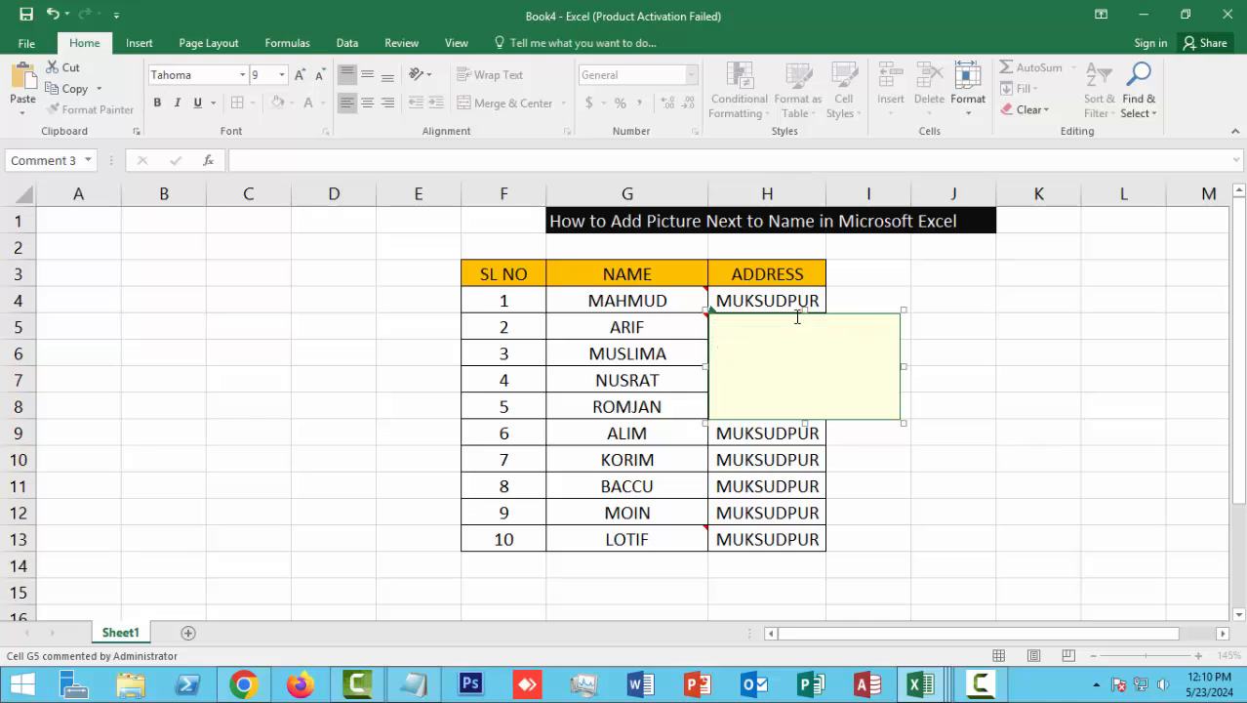
Step: Open the picture fill effects for the fill color of the G5 comment box
right_click(805, 311)
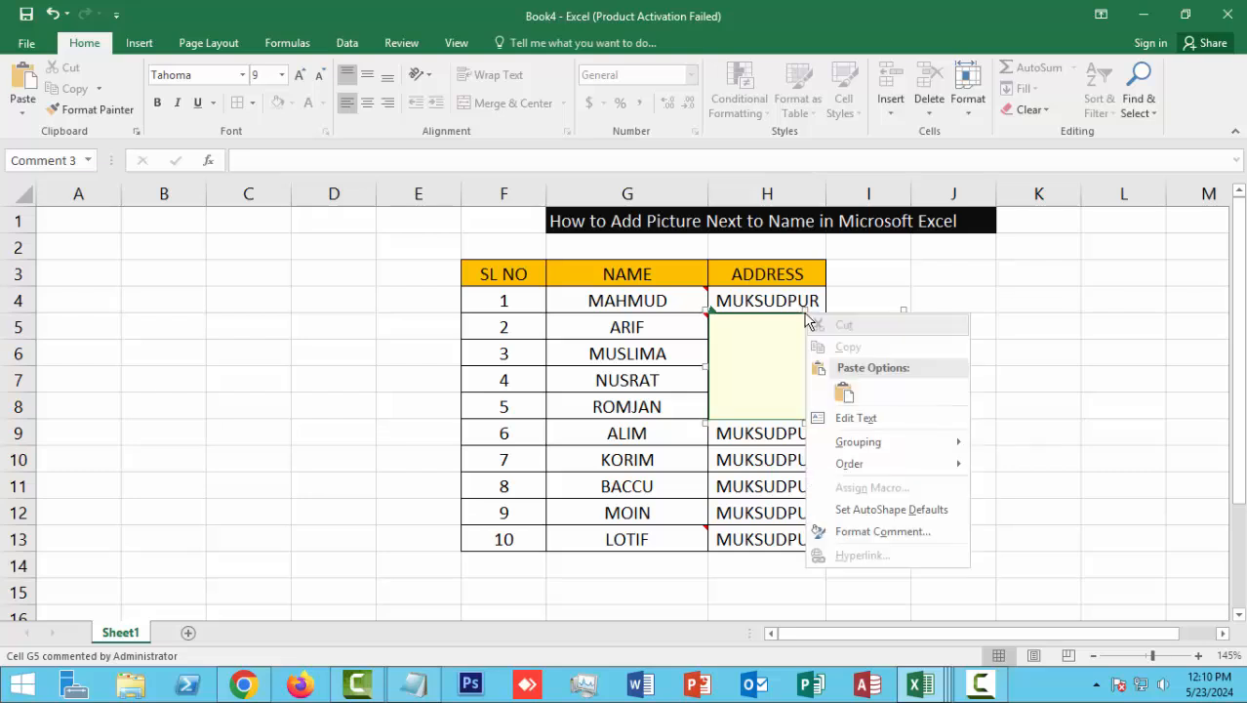
left_click(863, 532)
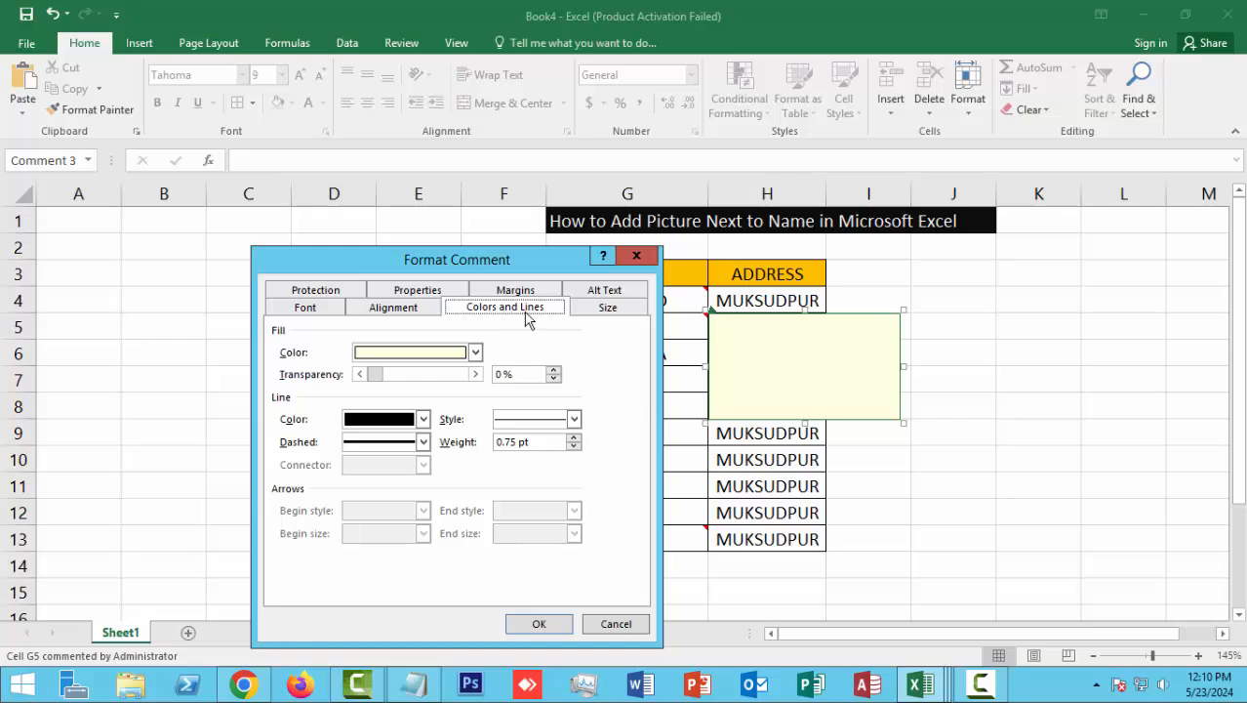
left_click(474, 352)
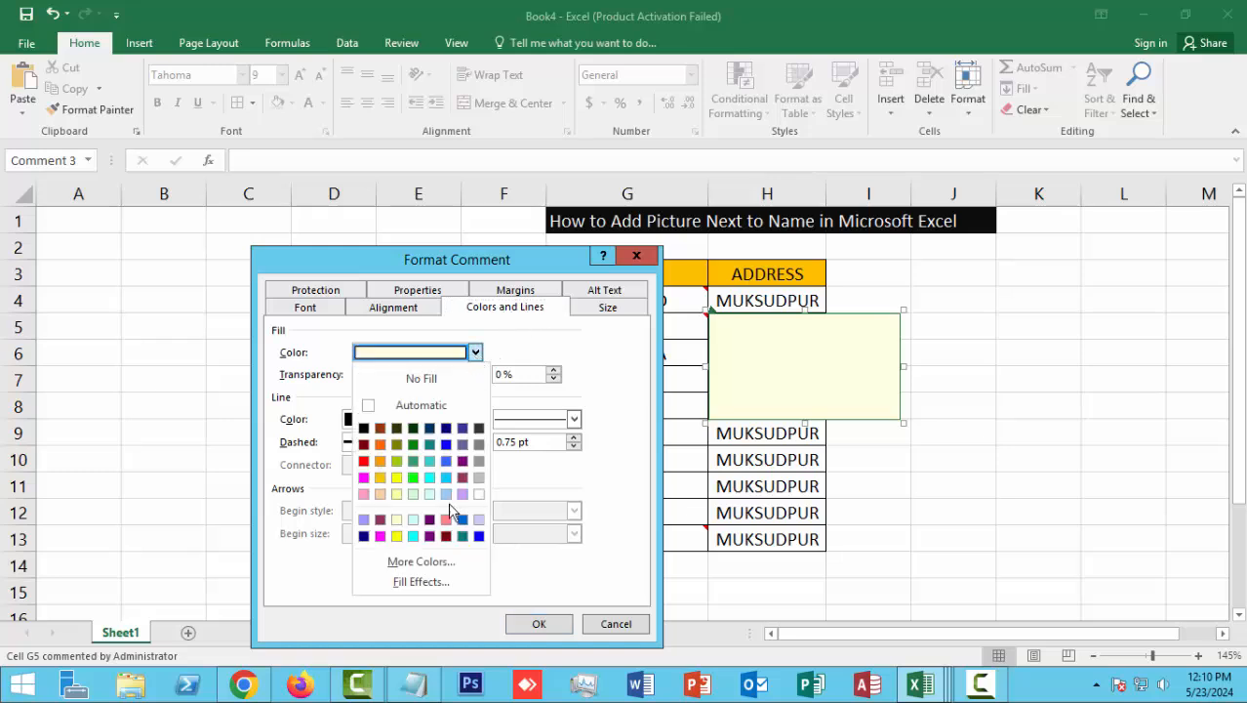
left_click(444, 583)
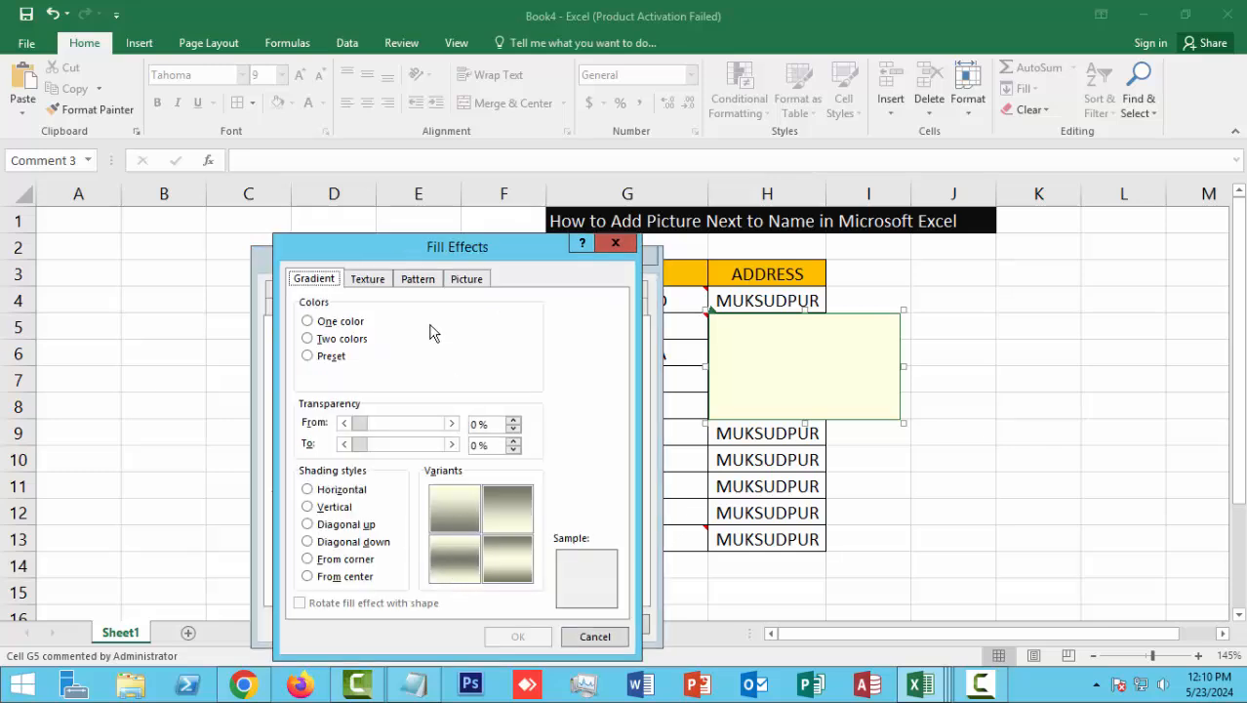
left_click(471, 281)
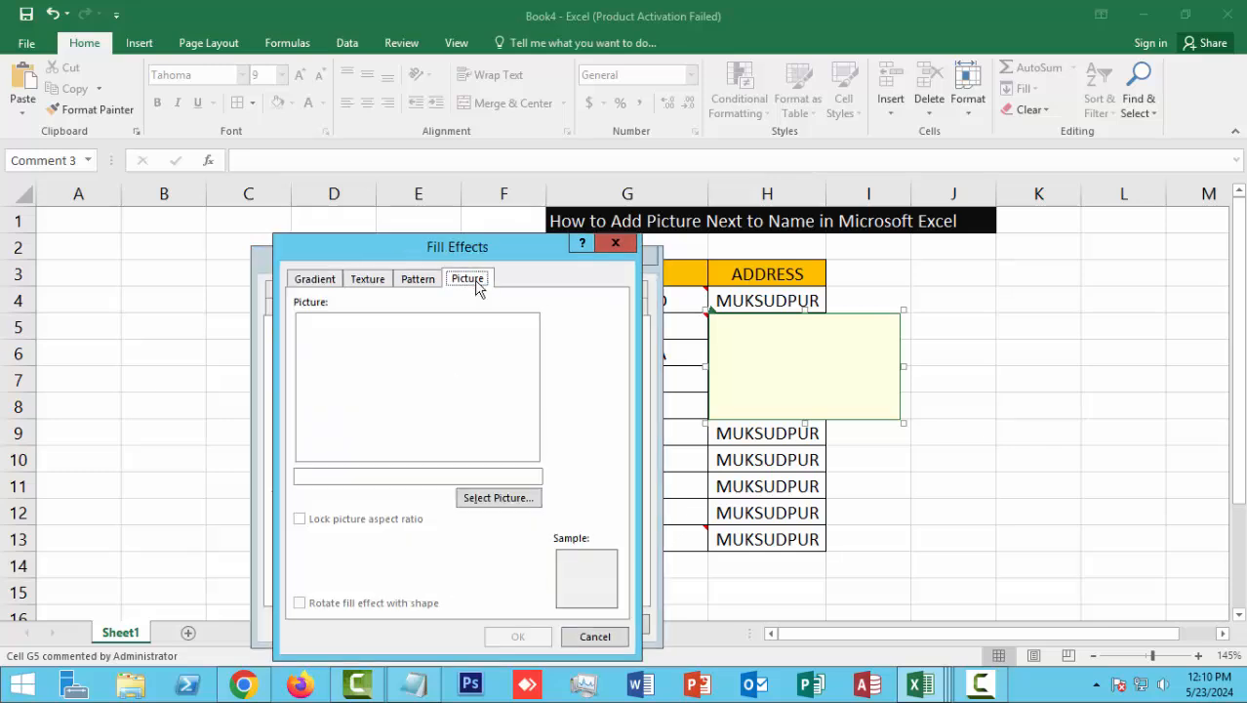
left_click(504, 507)
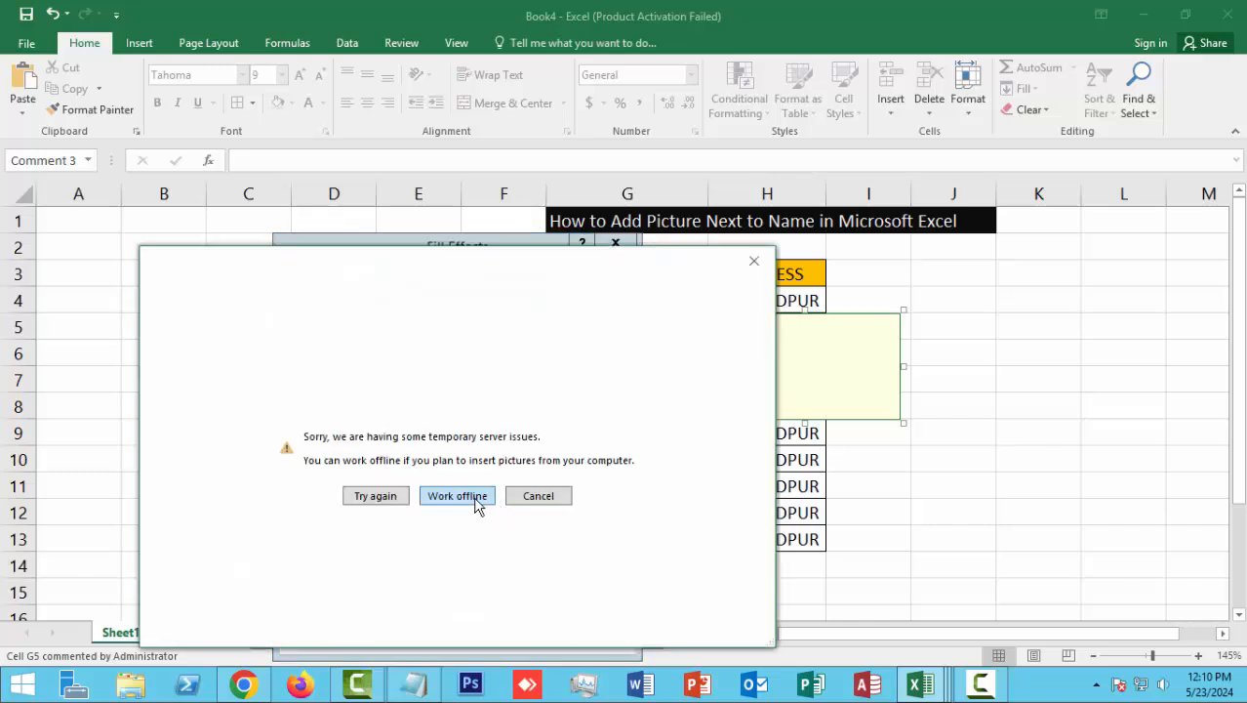
left_click(467, 499)
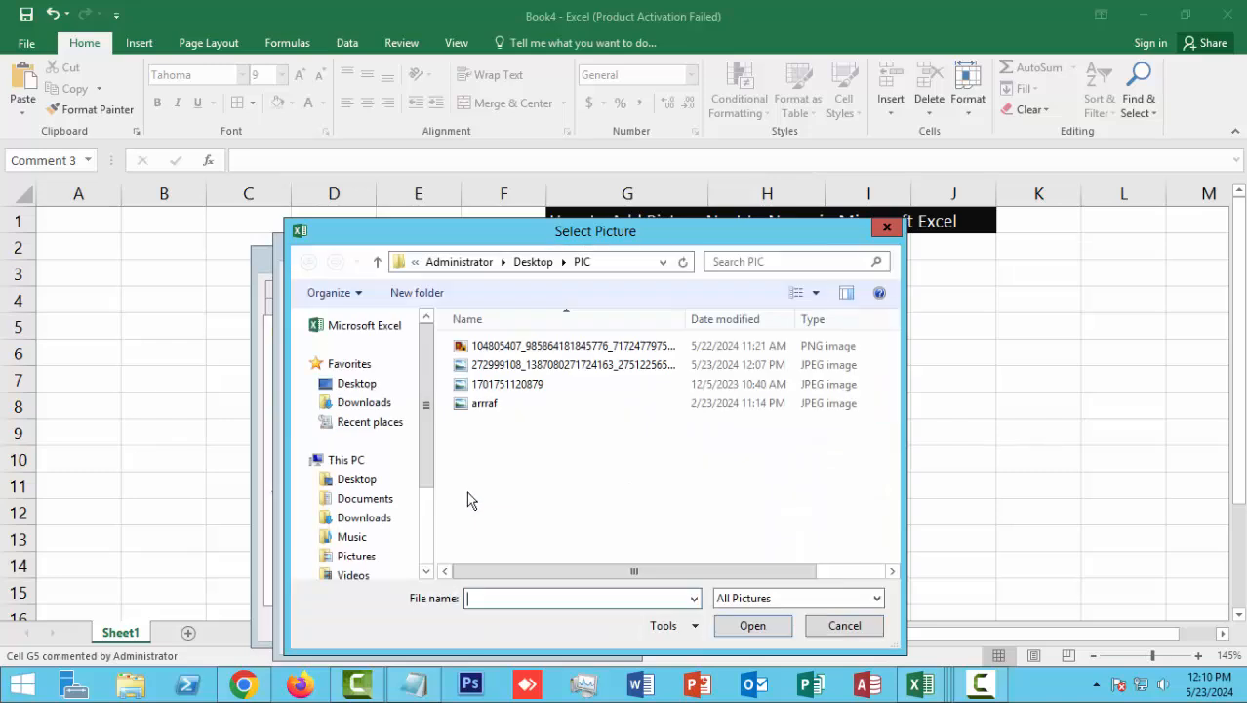
left_click(490, 349)
left_click(508, 365)
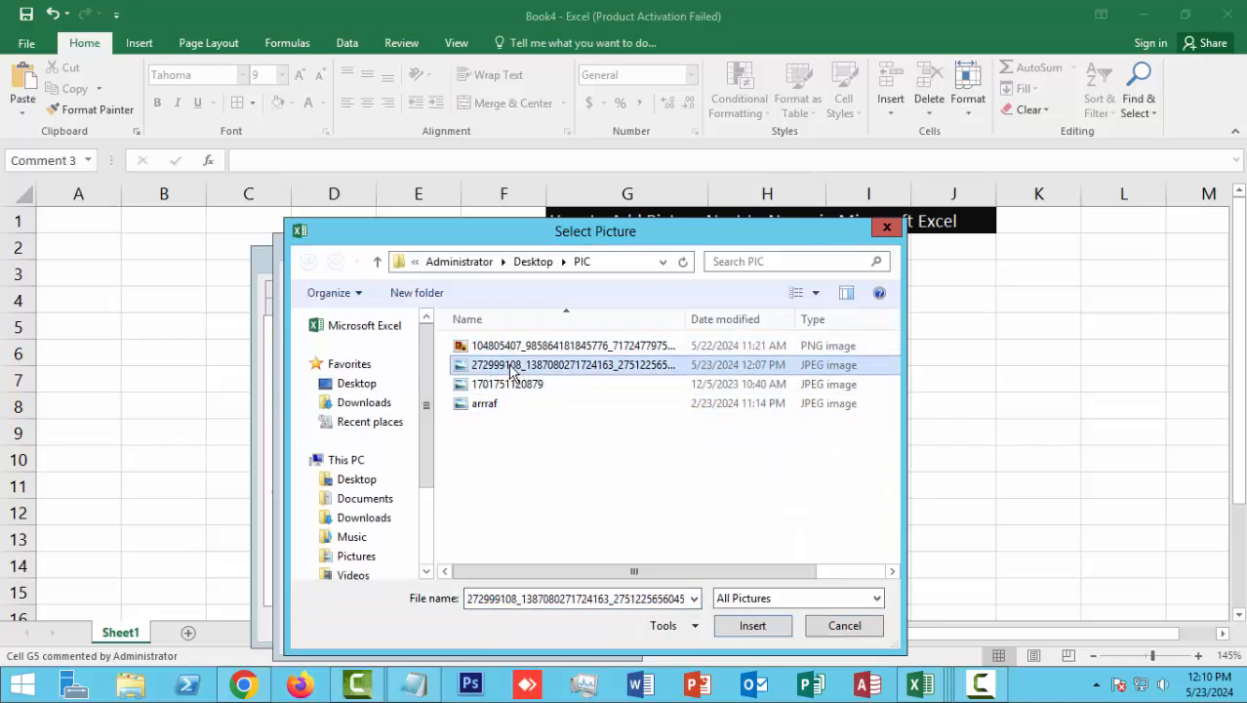
left_click(752, 626)
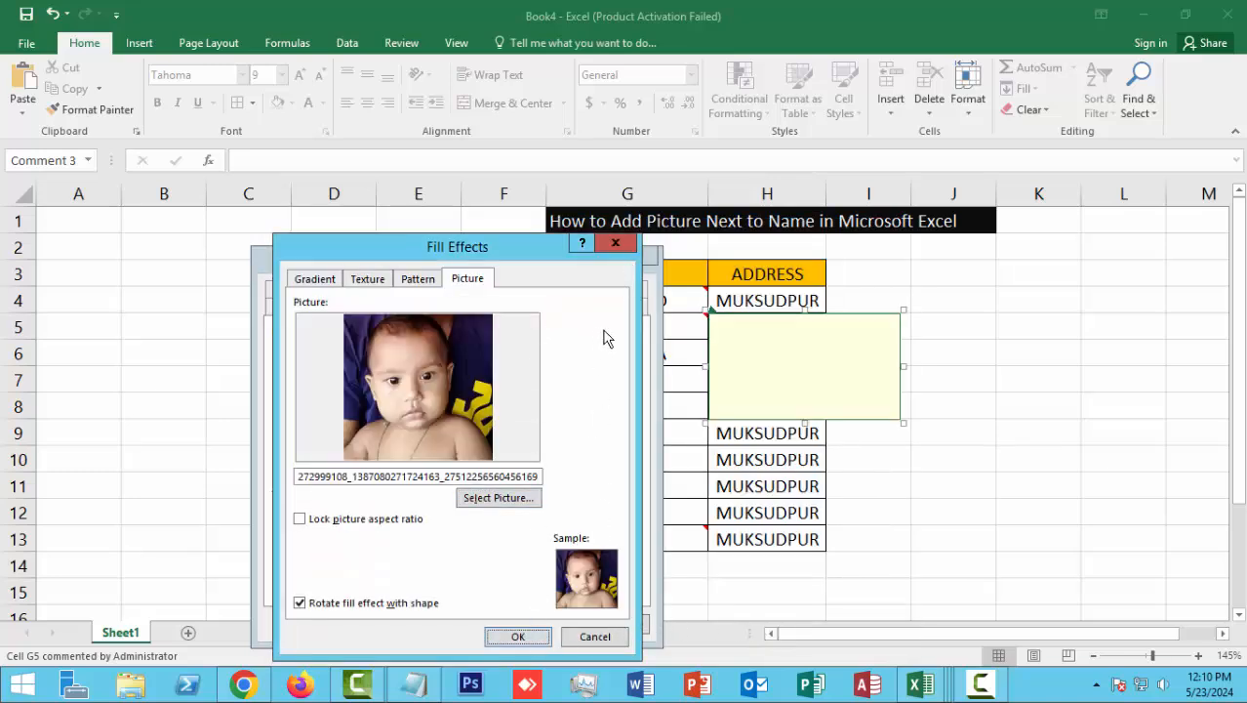
left_click(615, 243)
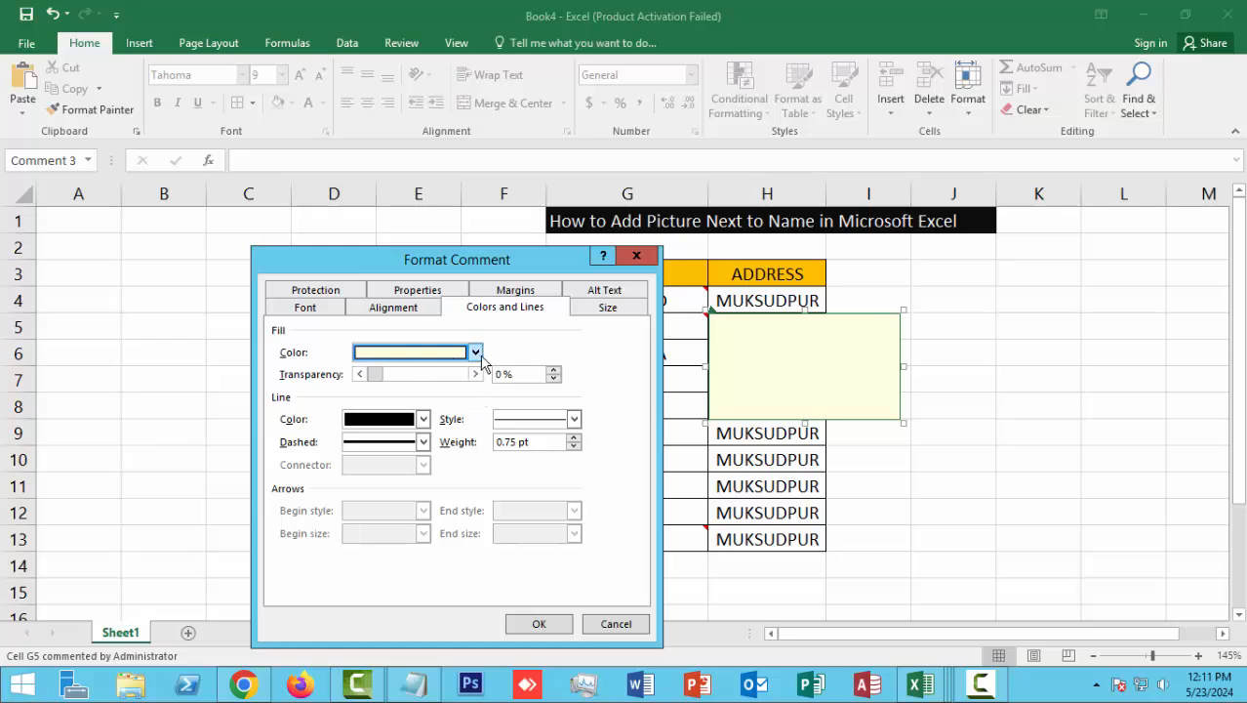
Step: Fill the G5 comment box with the JPEG starting with 272999108 from the local PIC folder, working offline, and apply the formatting
left_click(475, 353)
left_click(447, 574)
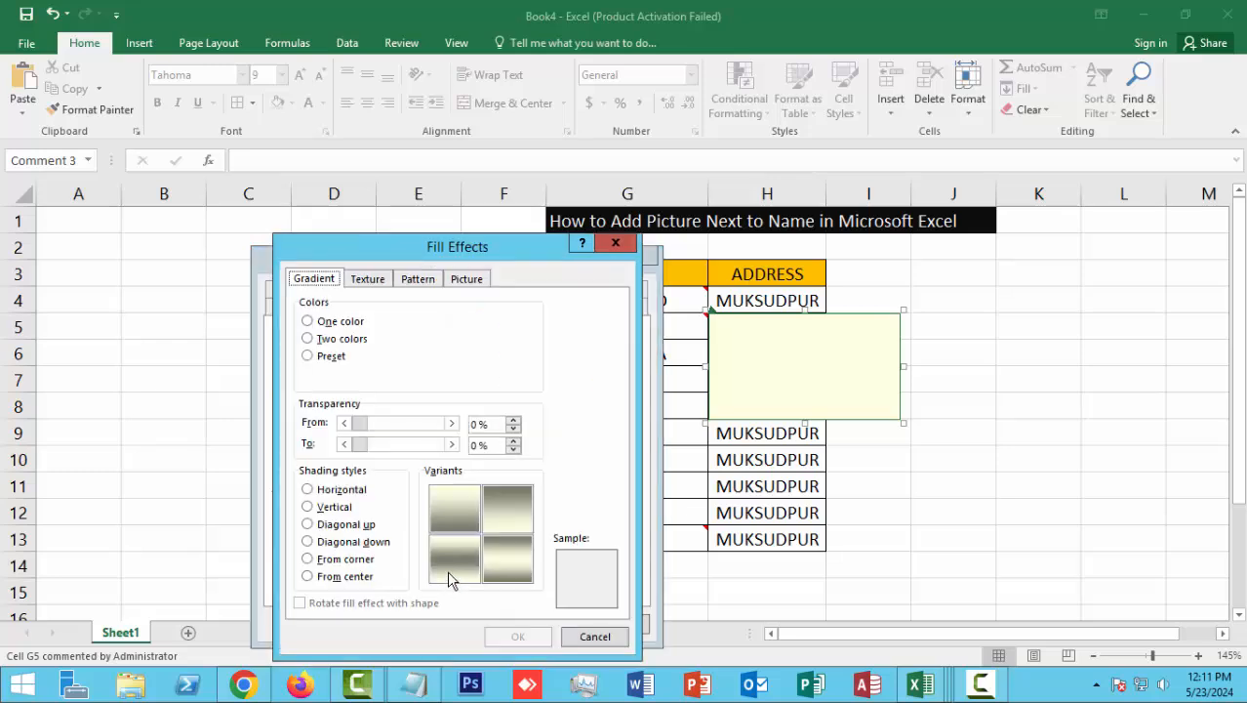
left_click(478, 280)
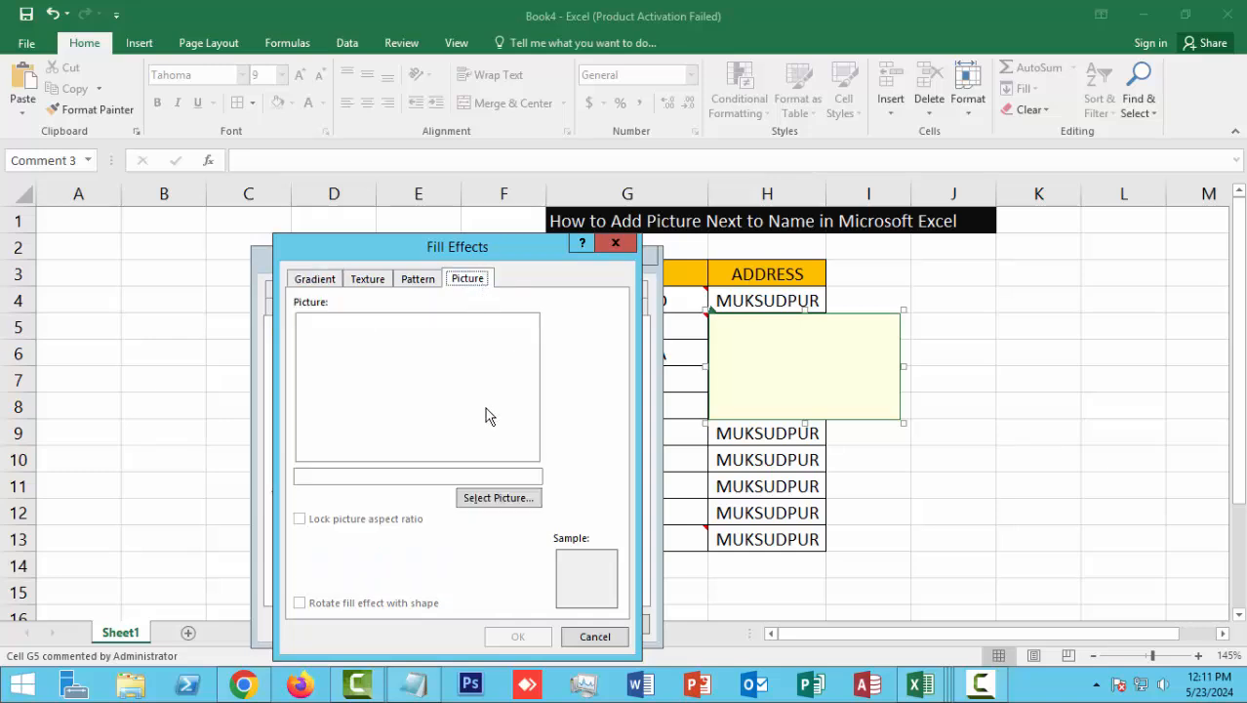
left_click(515, 502)
left_click(481, 496)
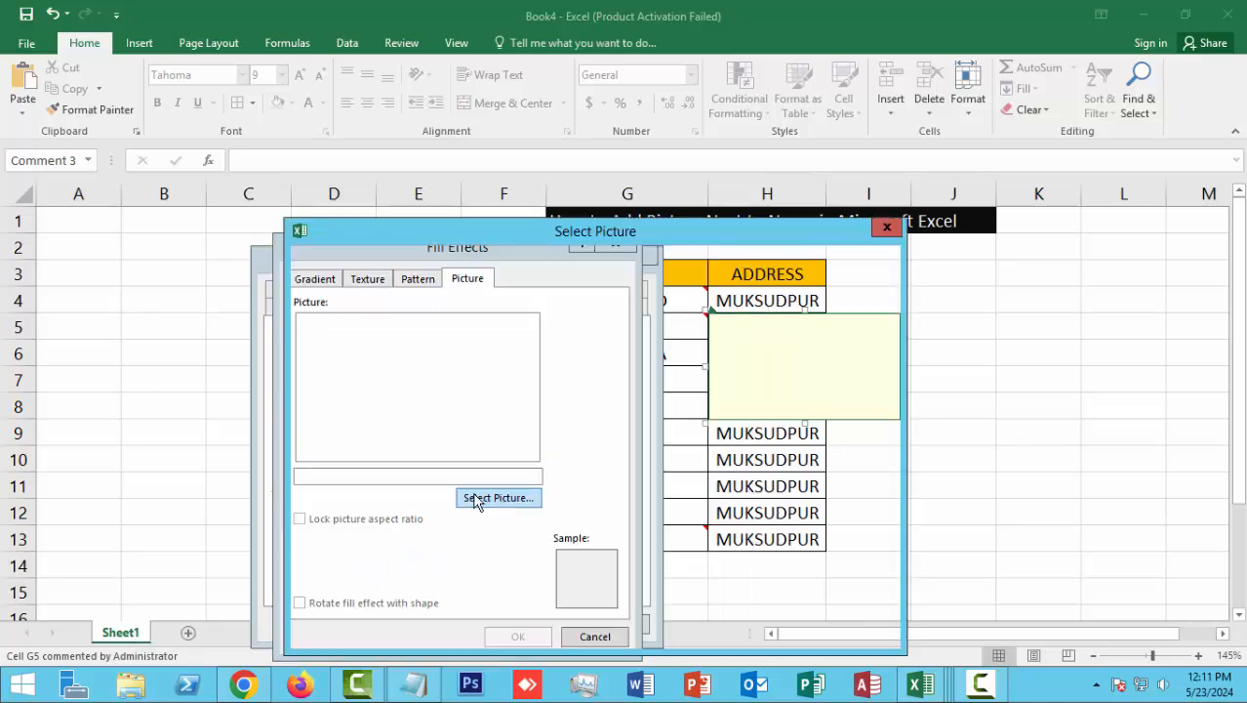
left_click(515, 367)
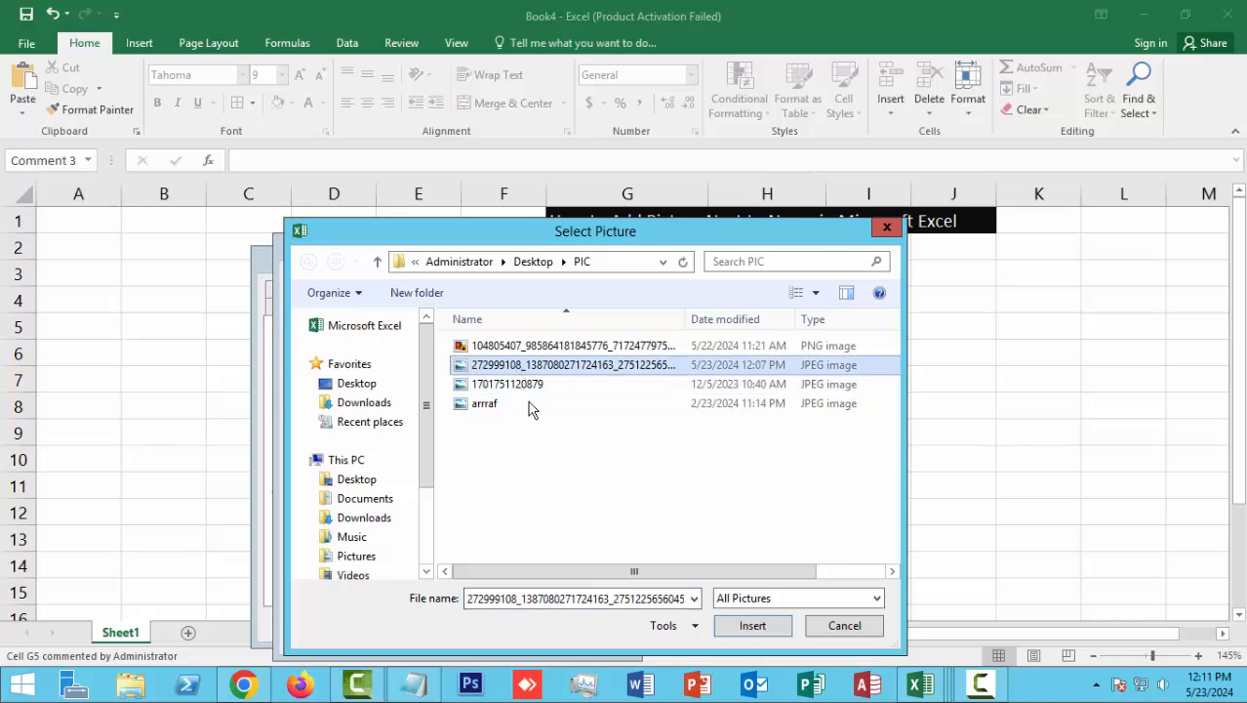
left_click(751, 627)
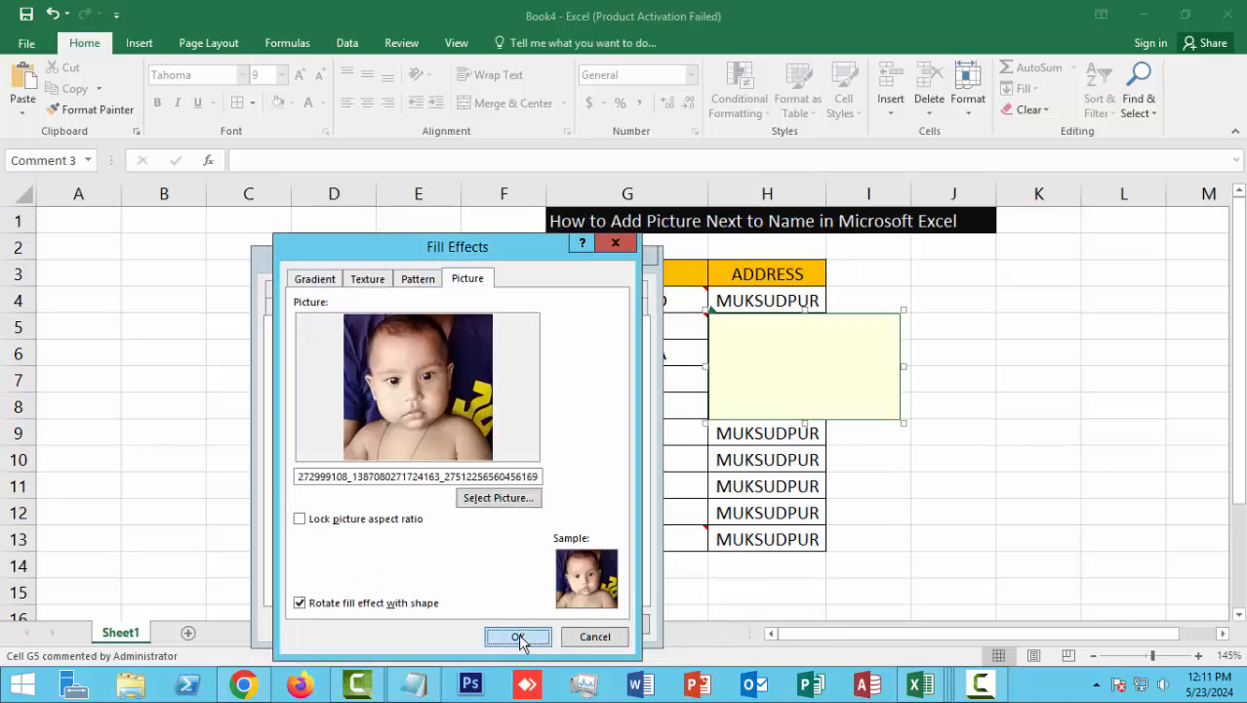
left_click(513, 635)
left_click(537, 625)
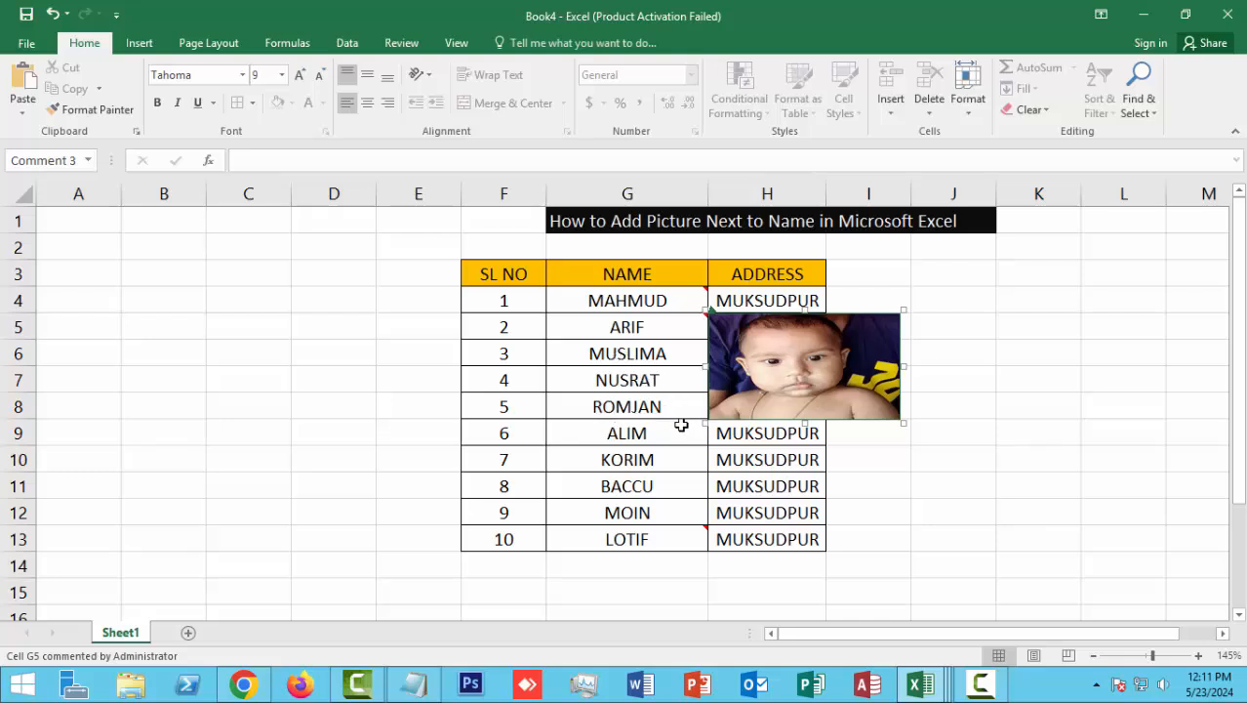
Step: Insert a comment on cell G8 and delete its default author text
left_click(630, 408)
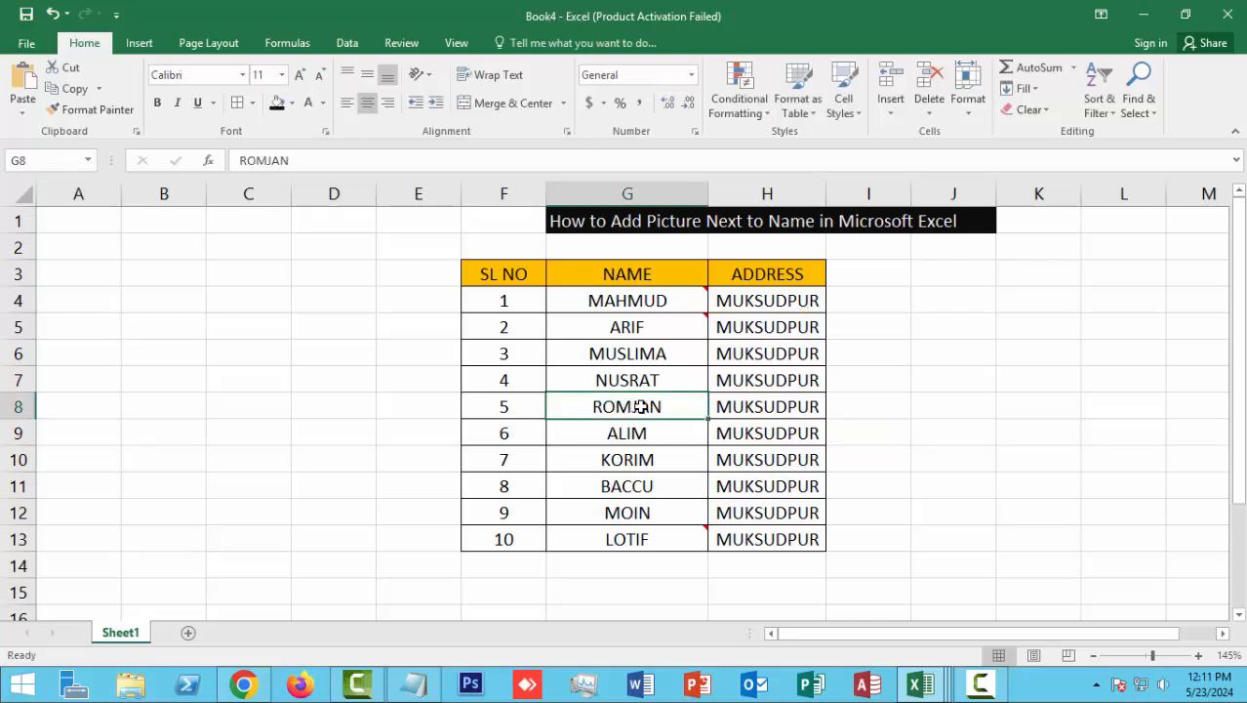
right_click(639, 407)
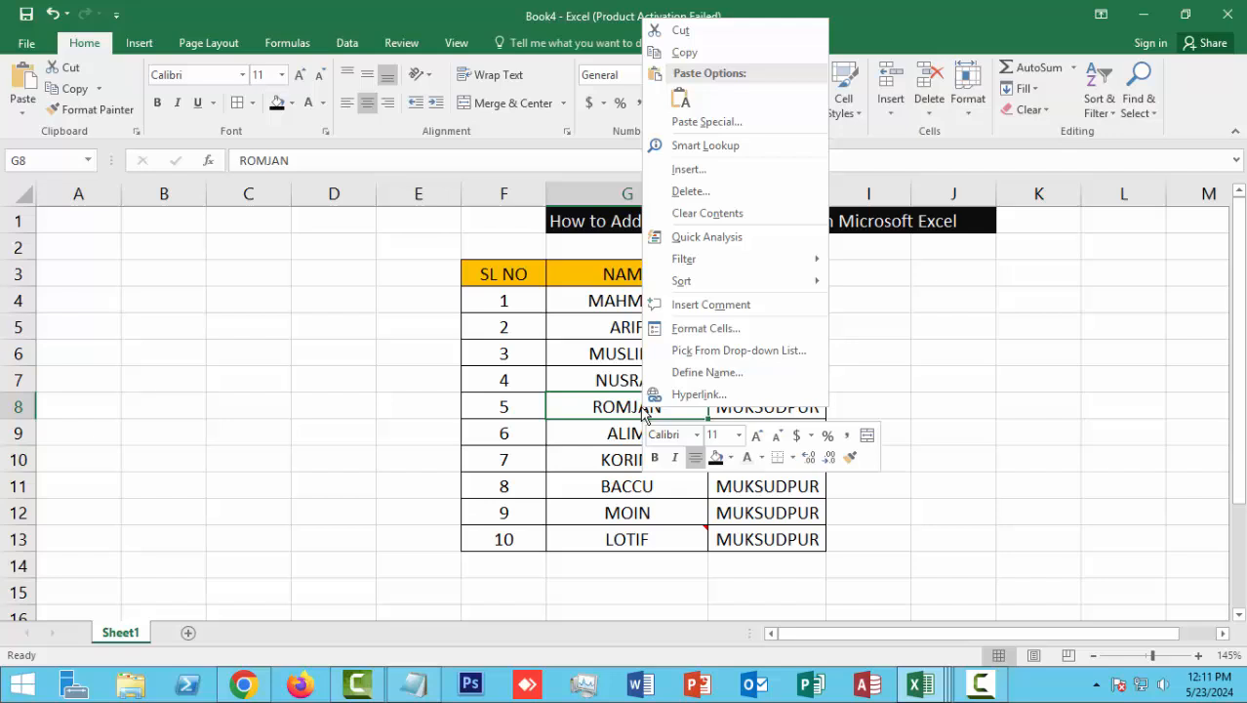
left_click(711, 304)
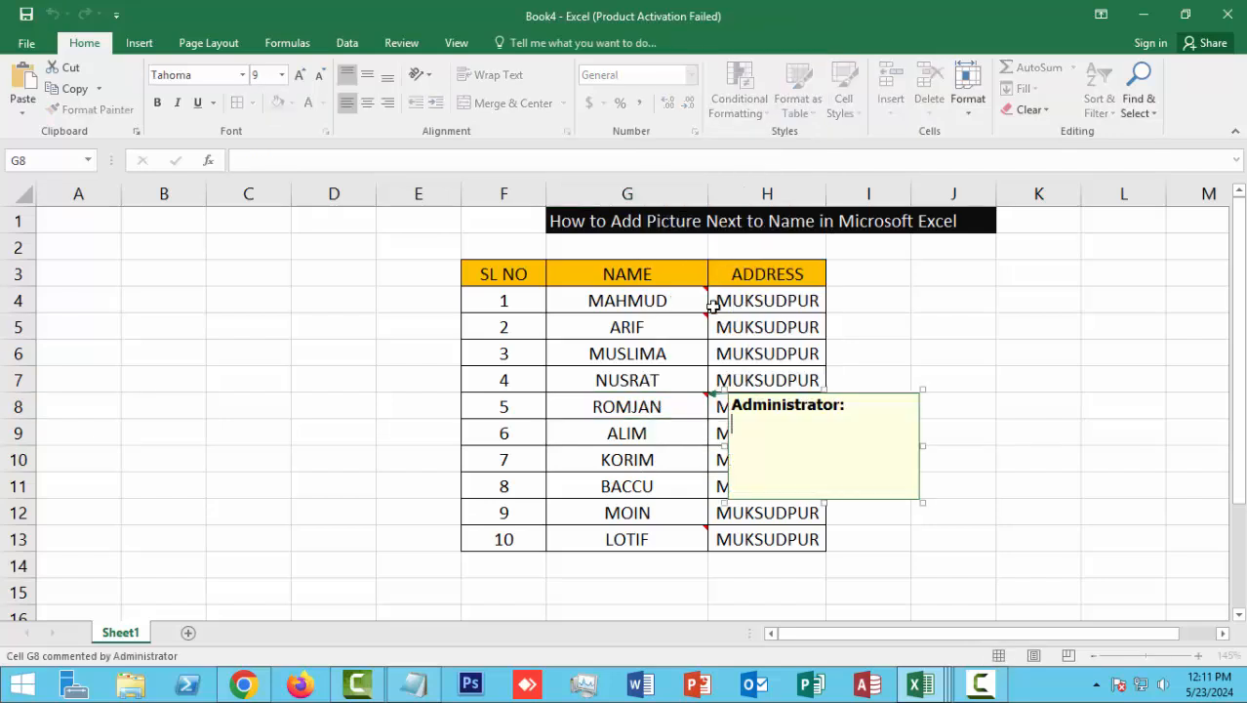
left_click_drag(810, 401, 713, 403)
key("BackSpace")
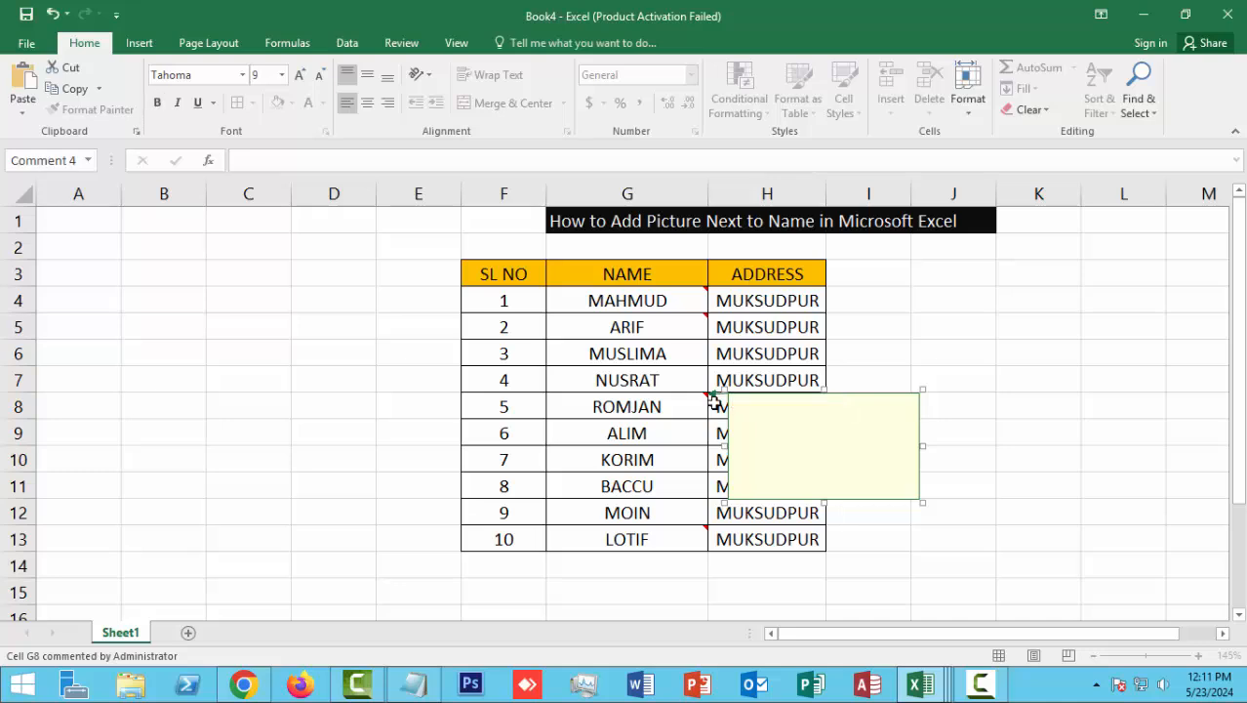
right_click(823, 389)
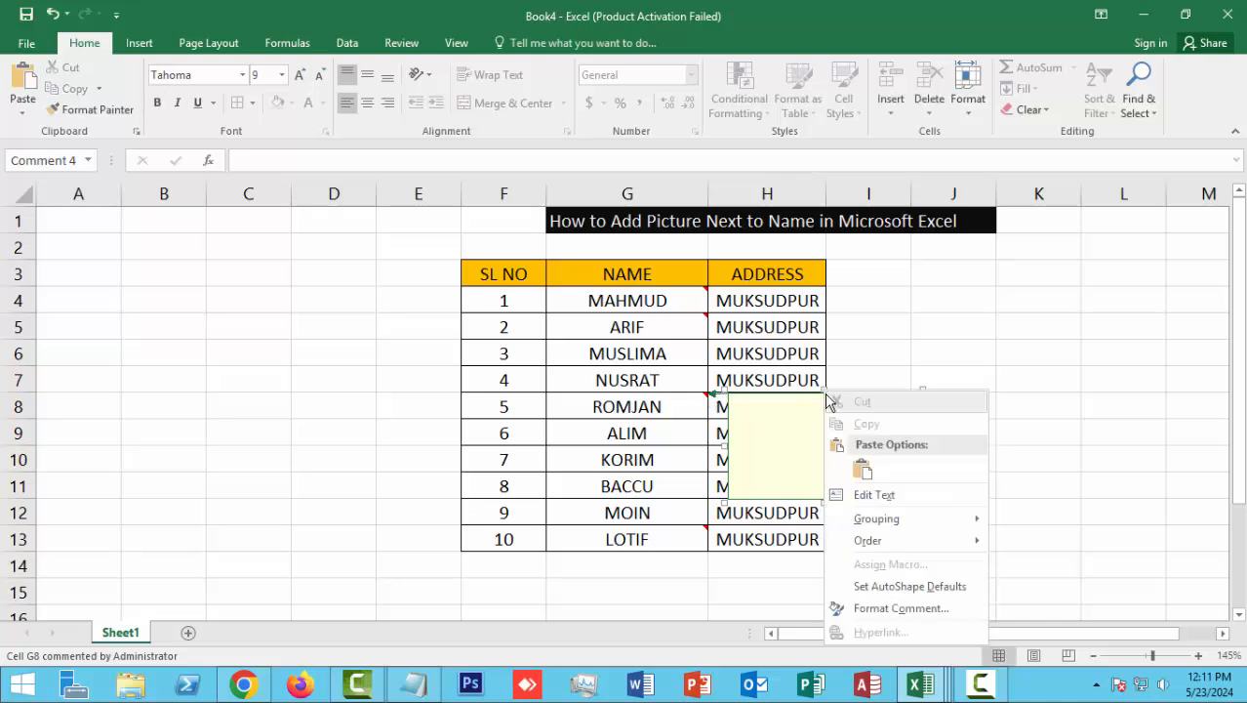
left_click(877, 609)
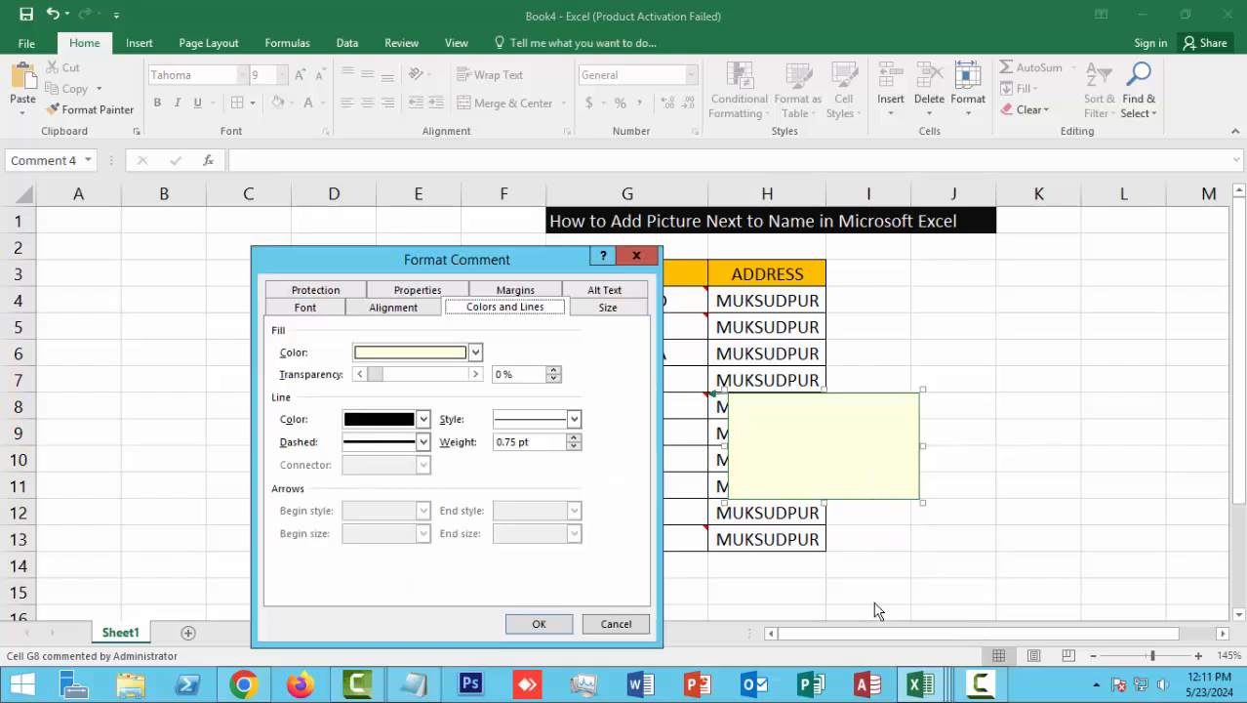
left_click(476, 356)
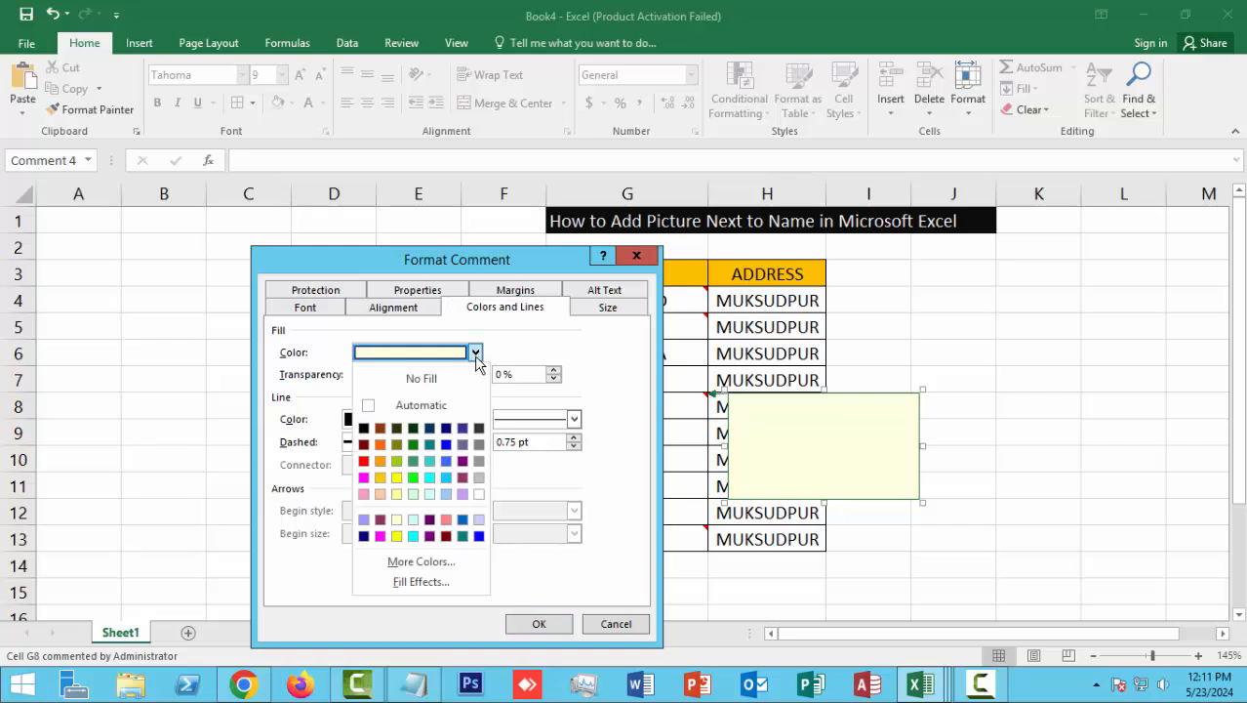
left_click(410, 583)
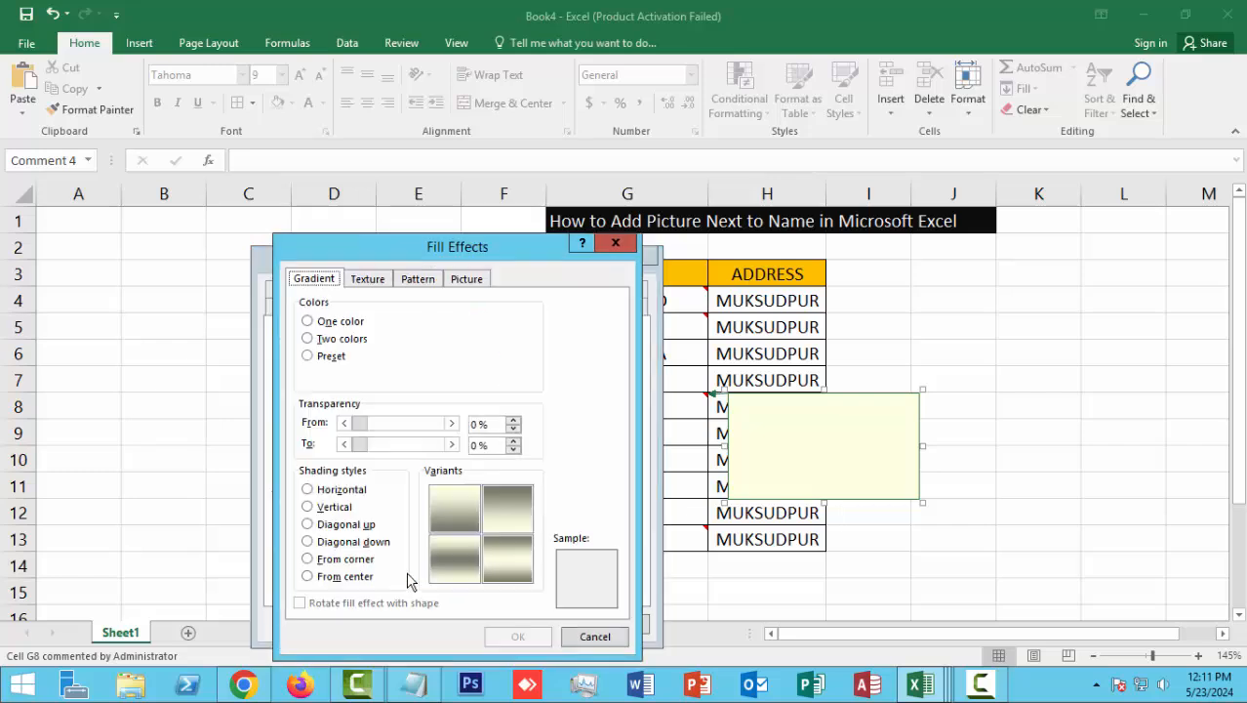
left_click(466, 279)
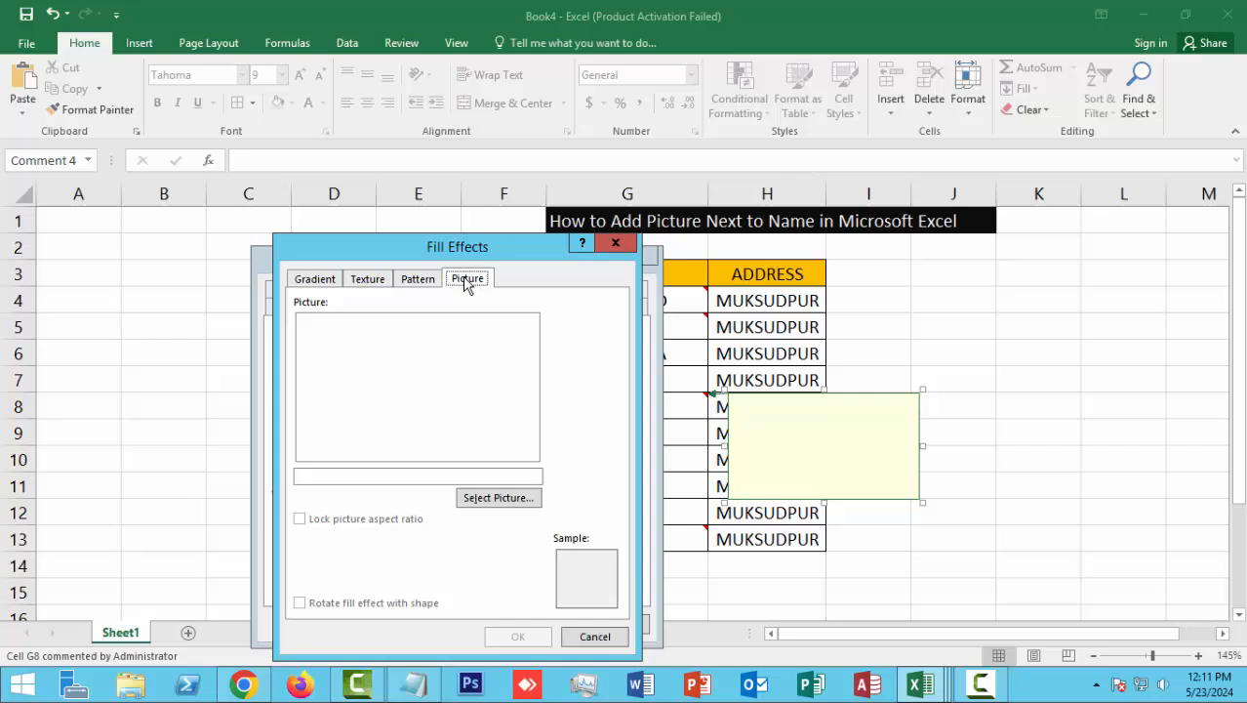
left_click(499, 500)
left_click(478, 501)
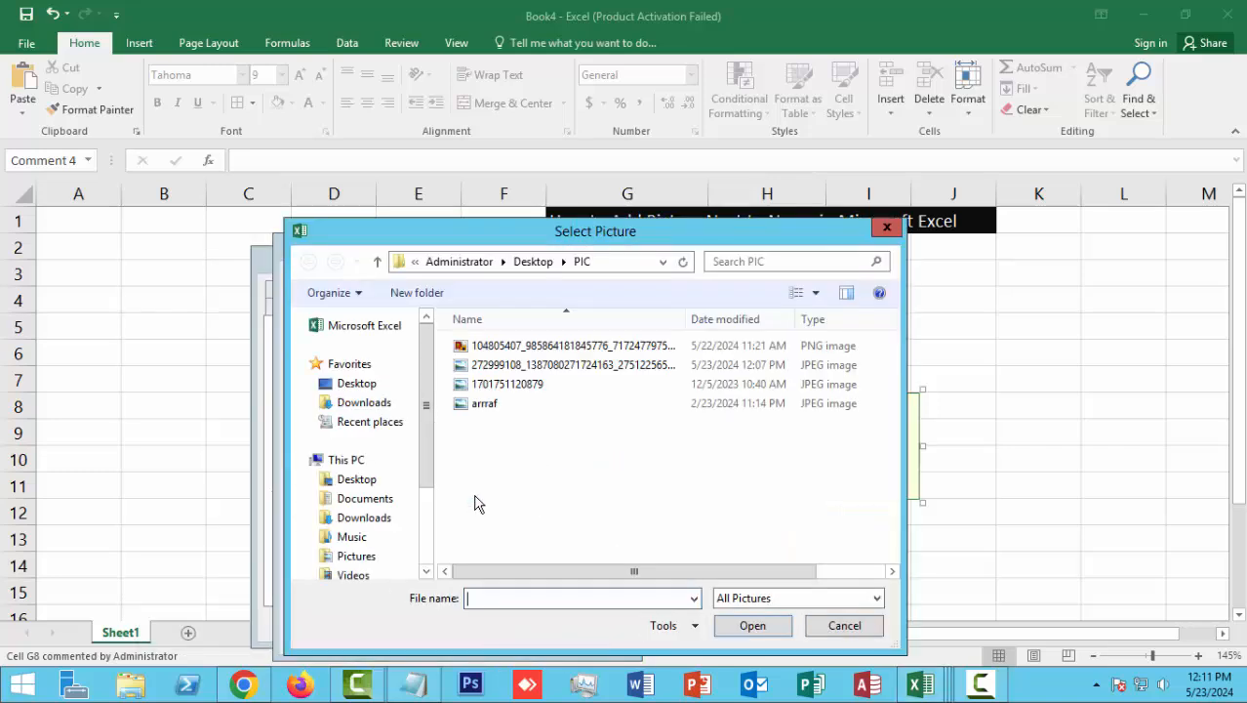
left_click(528, 386)
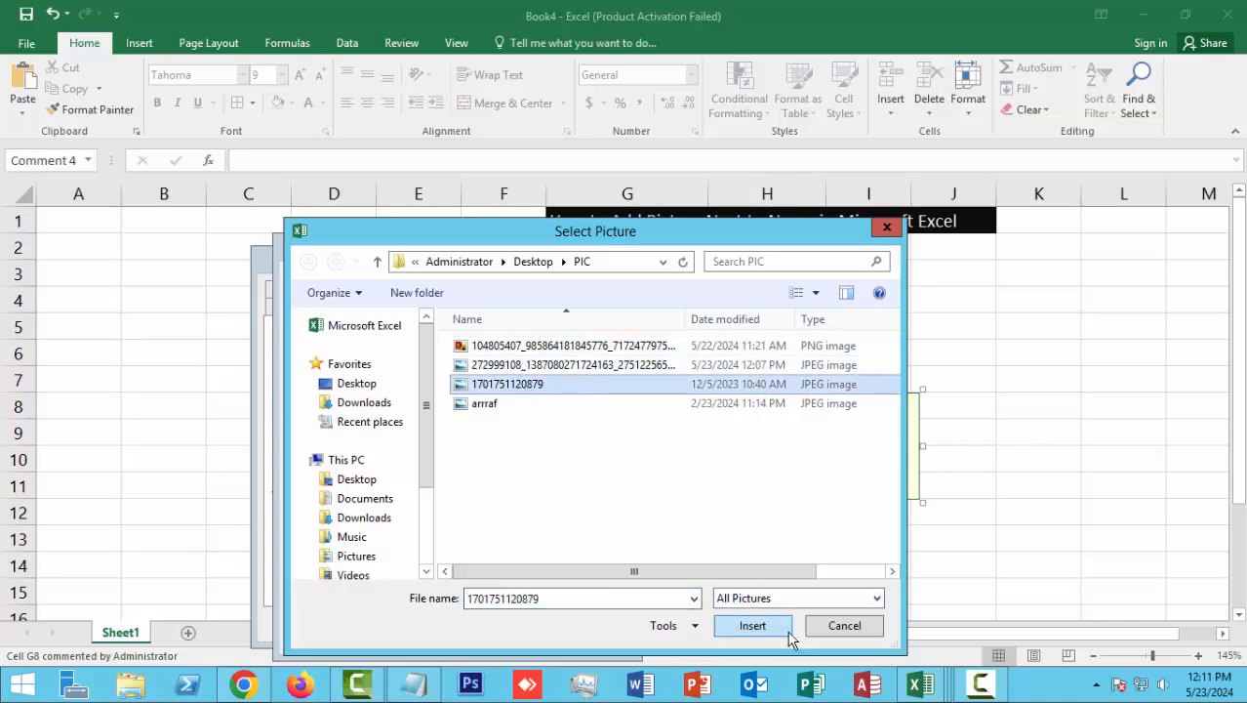
left_click(753, 626)
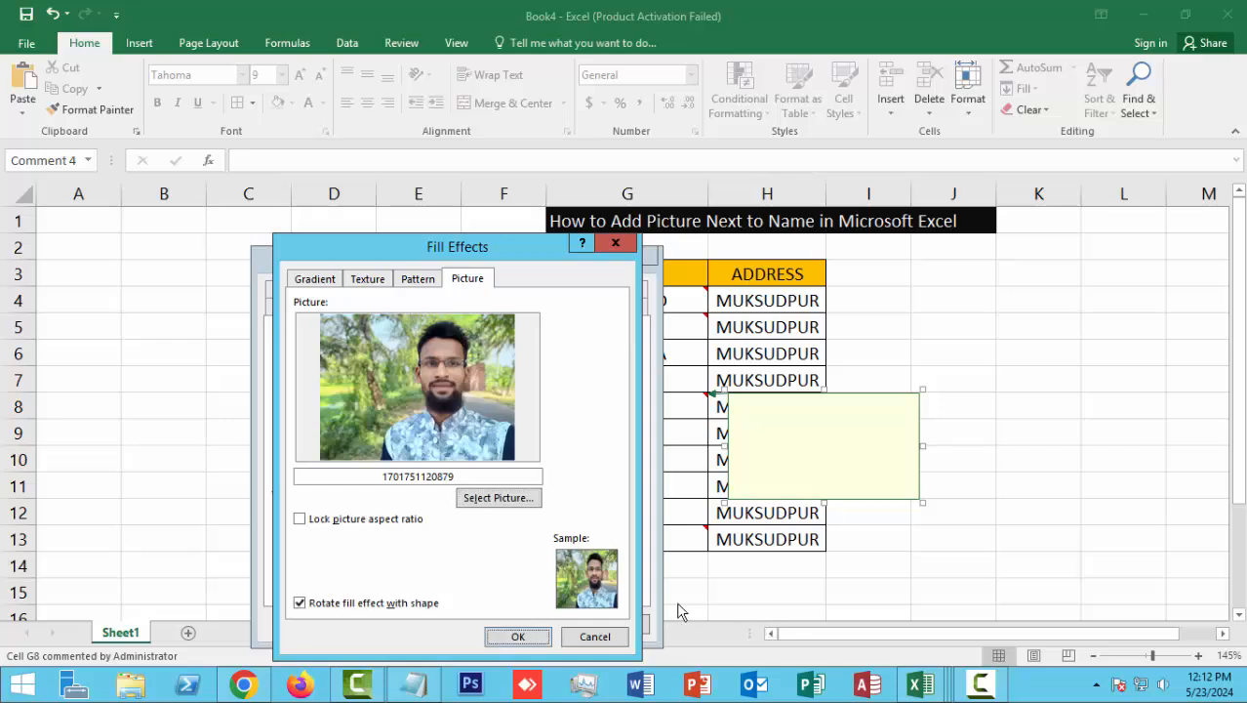
left_click(521, 636)
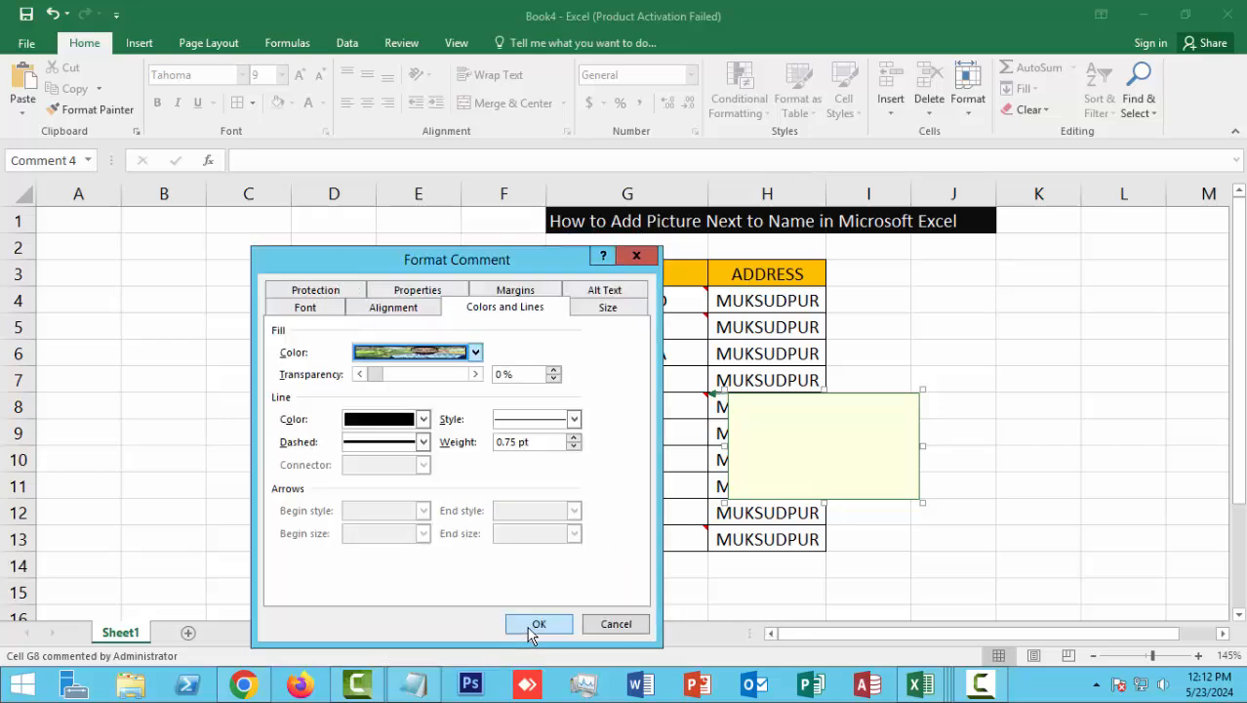
left_click(537, 625)
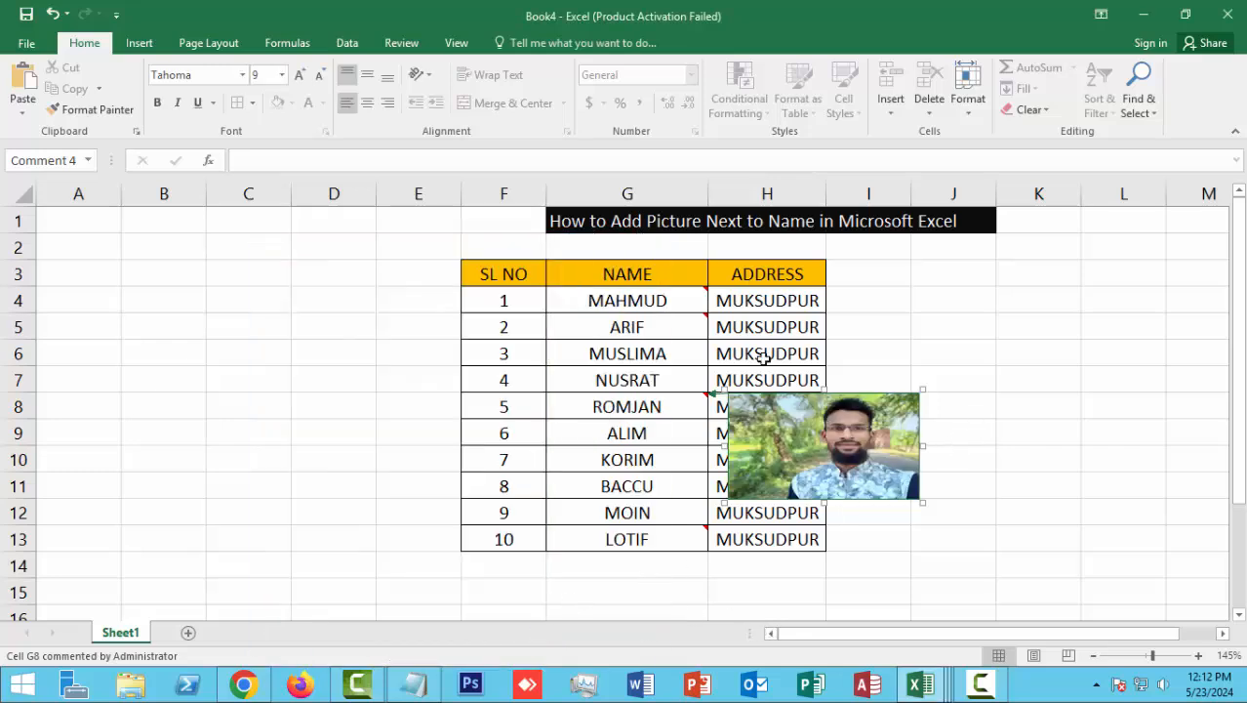
left_click(889, 566)
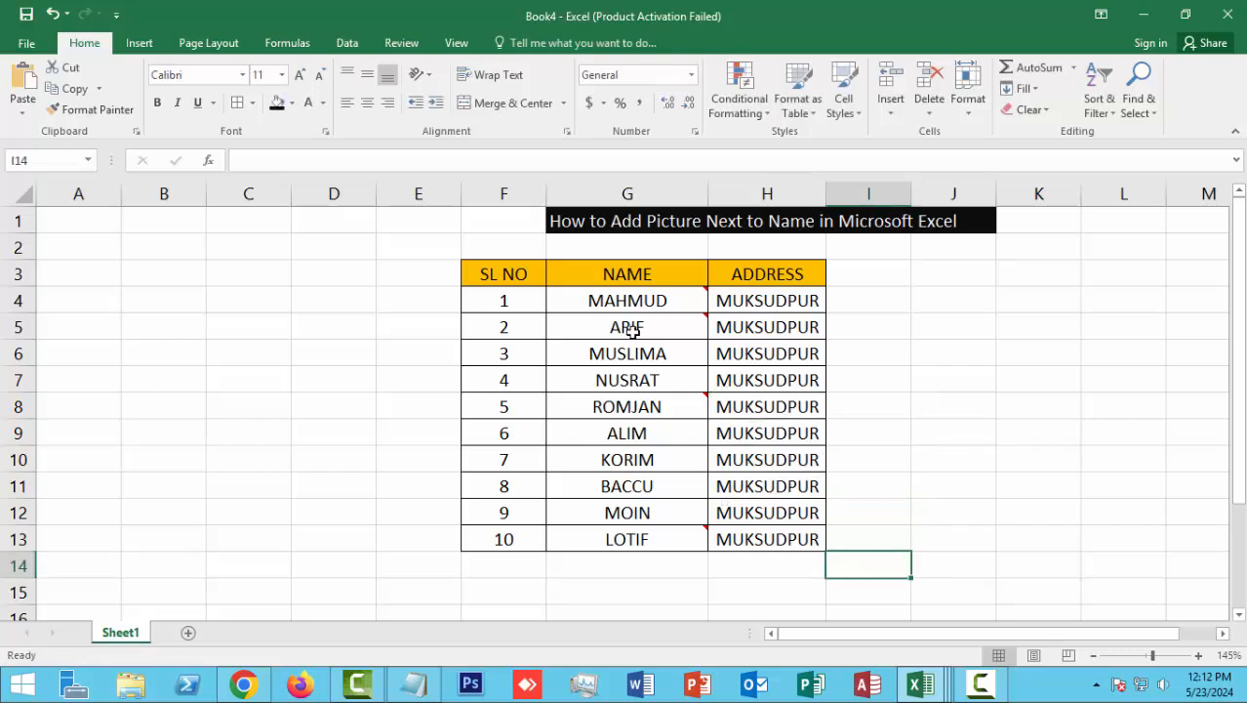
Step: Check the picture comments attached to the names in cells G4, G5, G8 and G13
left_click(644, 292)
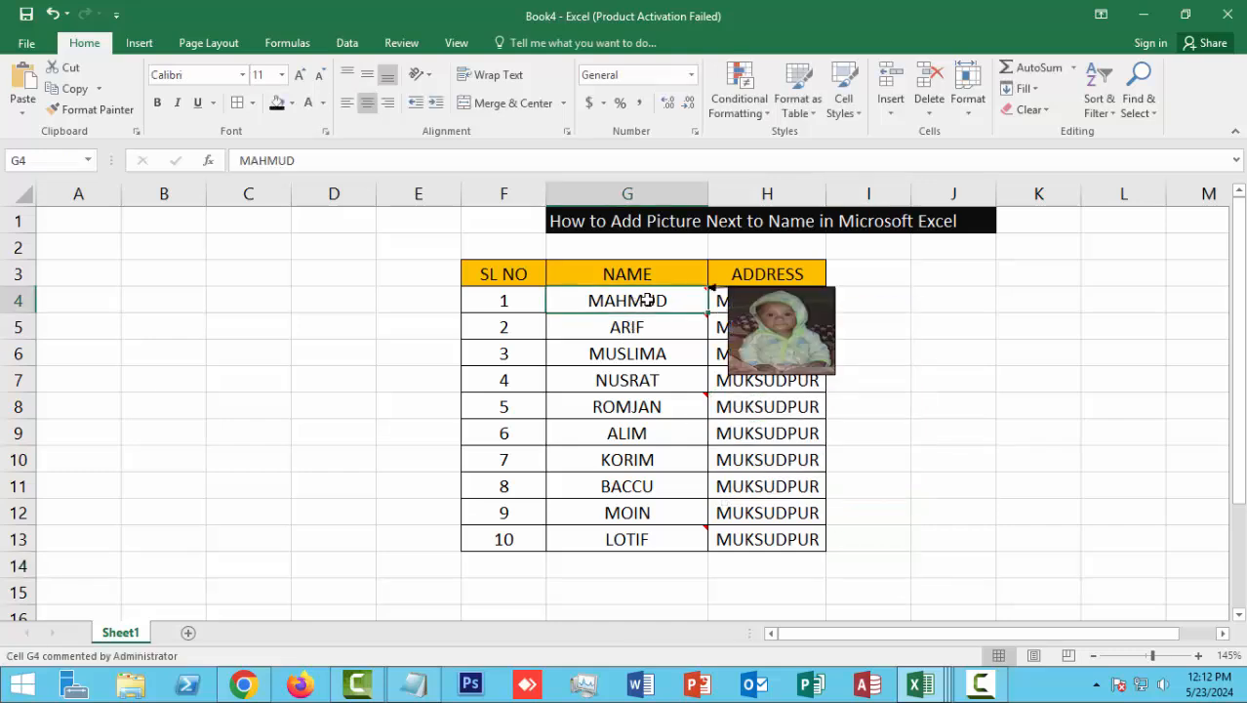
left_click(633, 327)
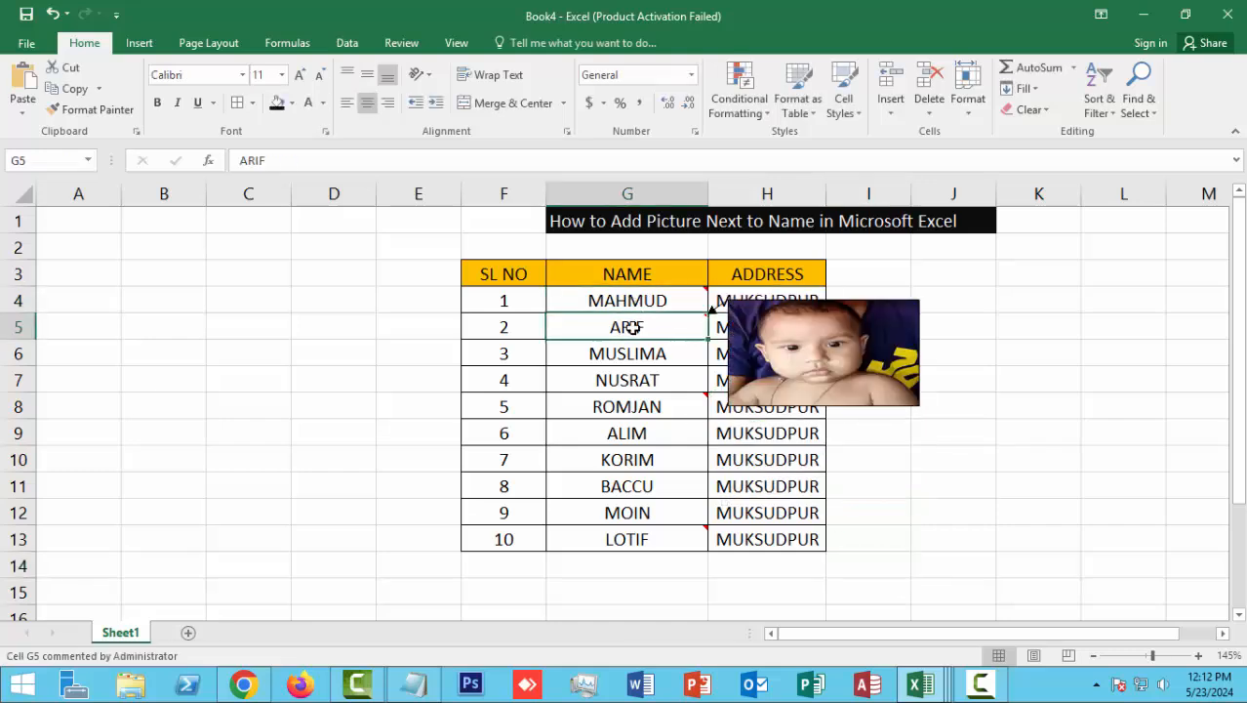
left_click(650, 398)
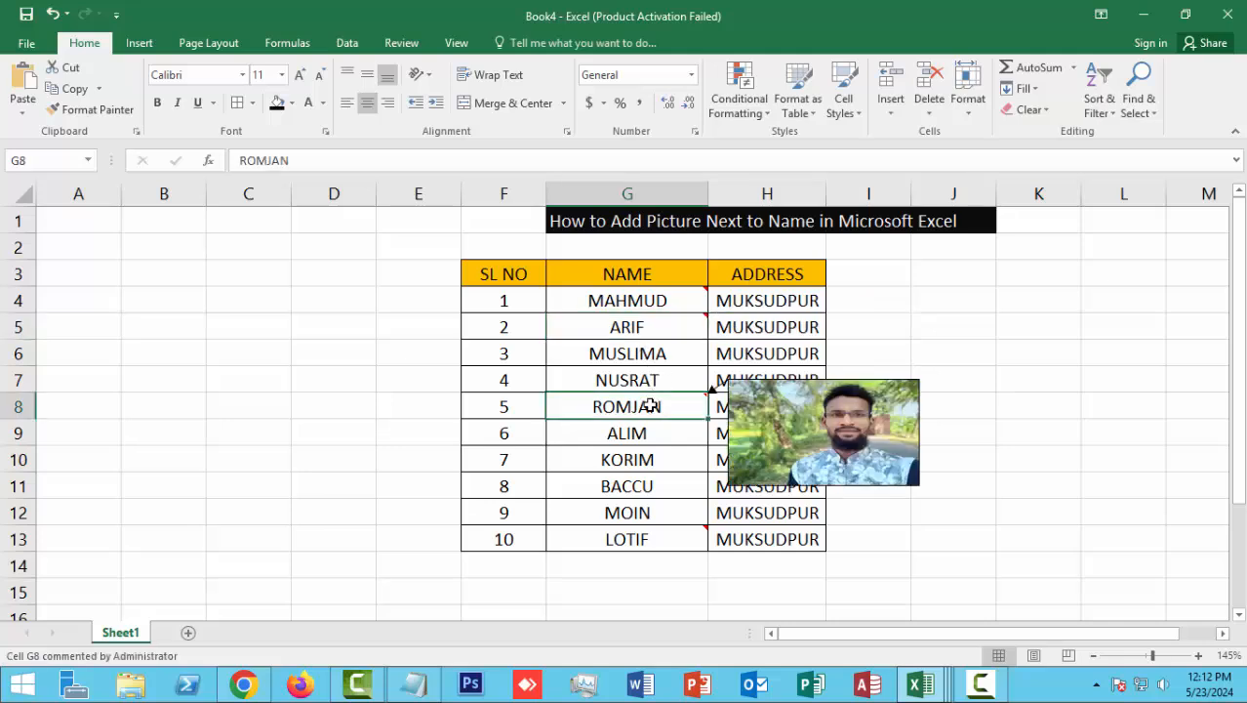
left_click(666, 540)
left_click(664, 402)
left_click(665, 301)
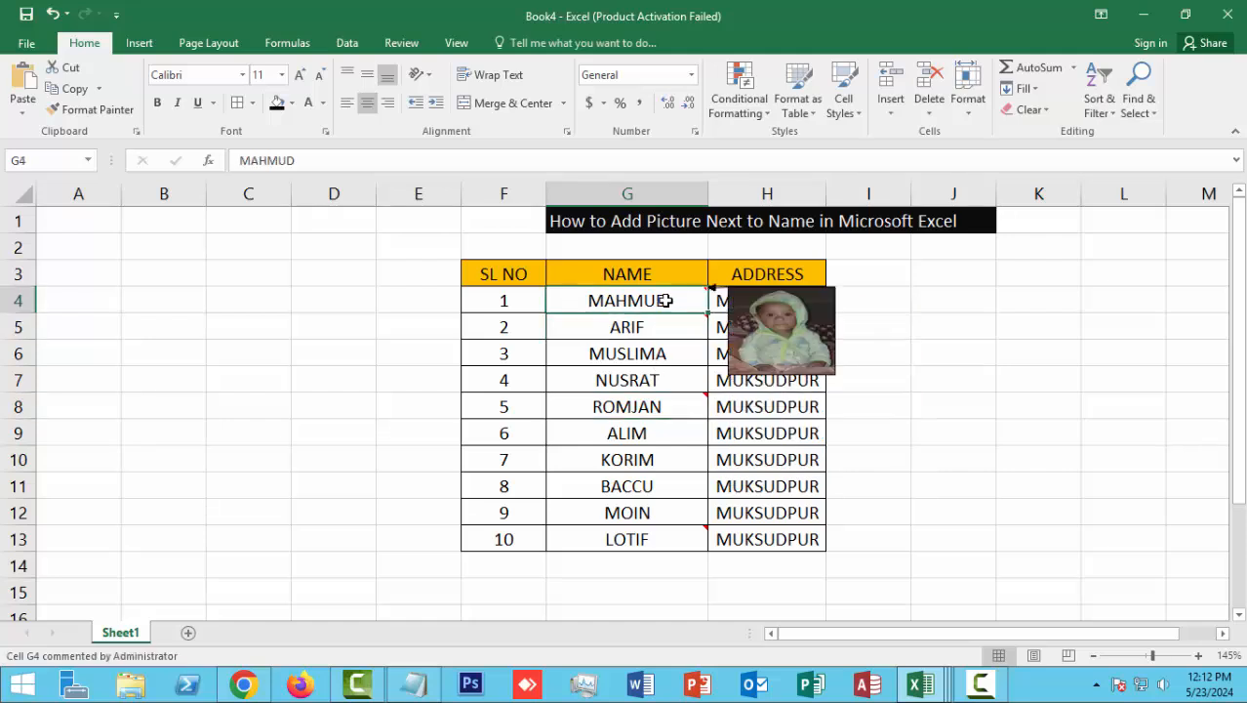